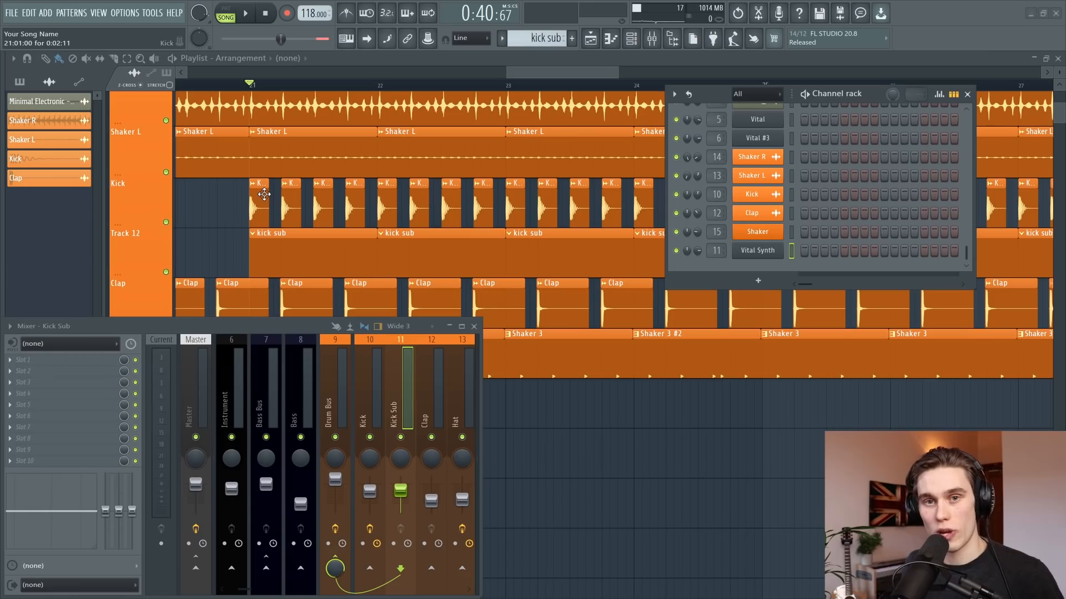
Play back the arrangement from bar 21 to hear the drums before the kick sub has notes
key(space)
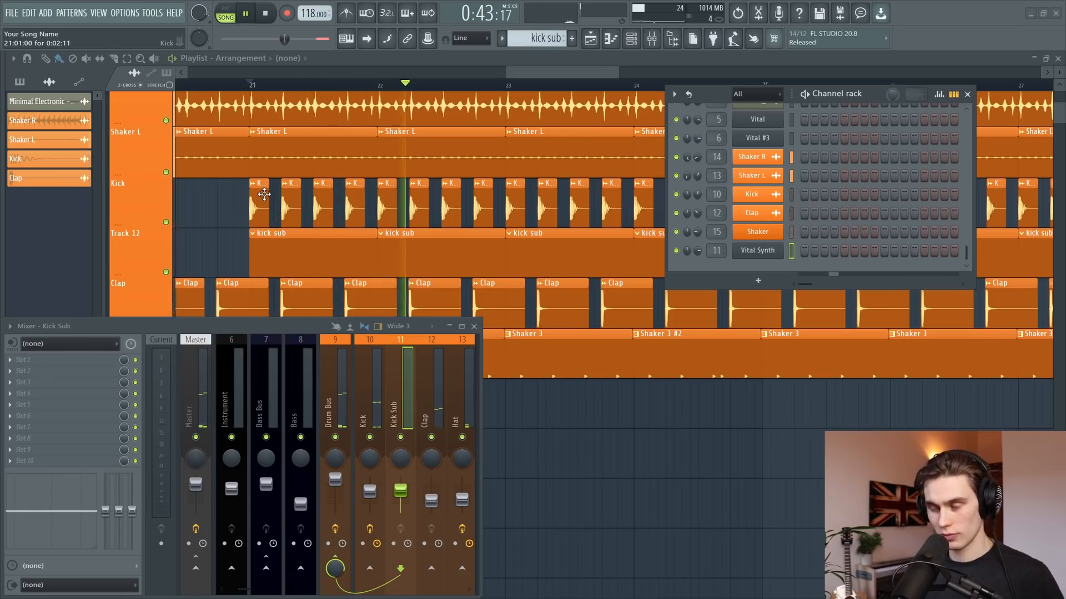
key(space)
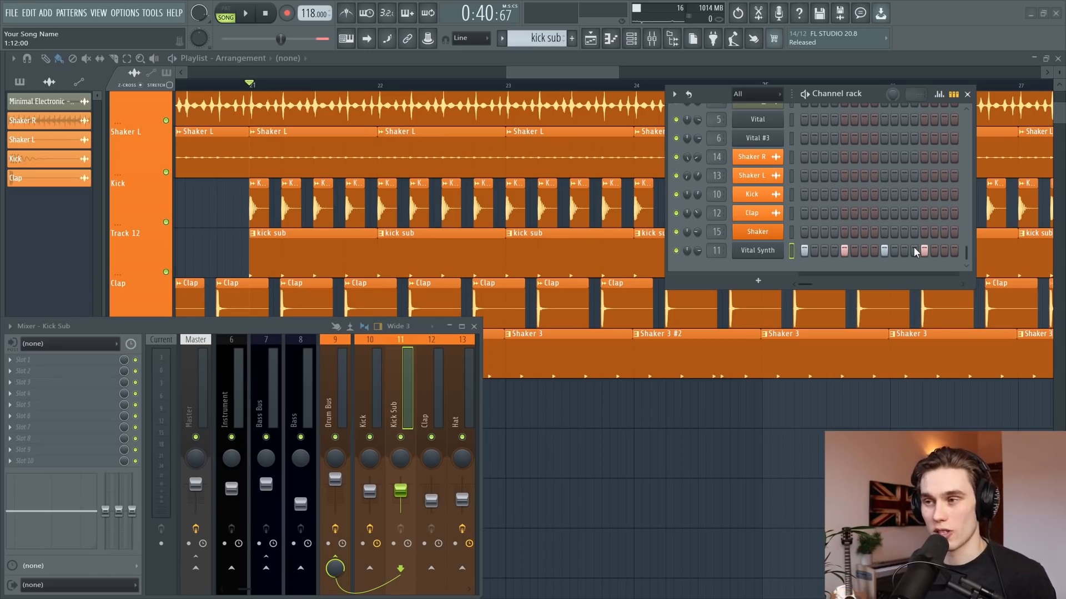
Convert the Vital Synth channel's step pattern to piano roll notes and lengthen all four C5 notes together
right_click(802, 254)
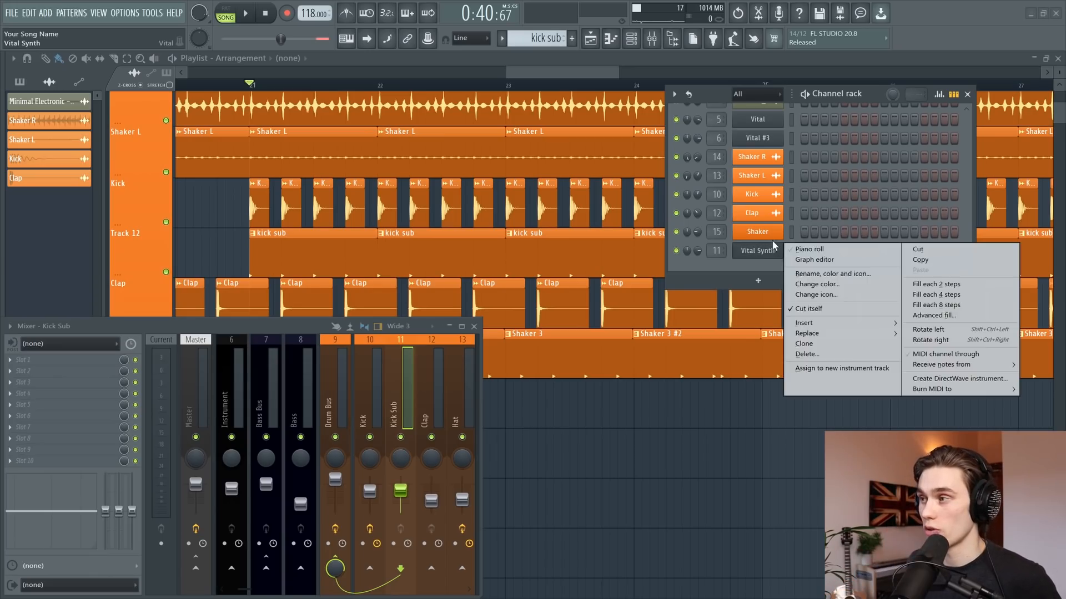
click(808, 245)
drag(356, 388, 66, 320)
drag(149, 354, 162, 354)
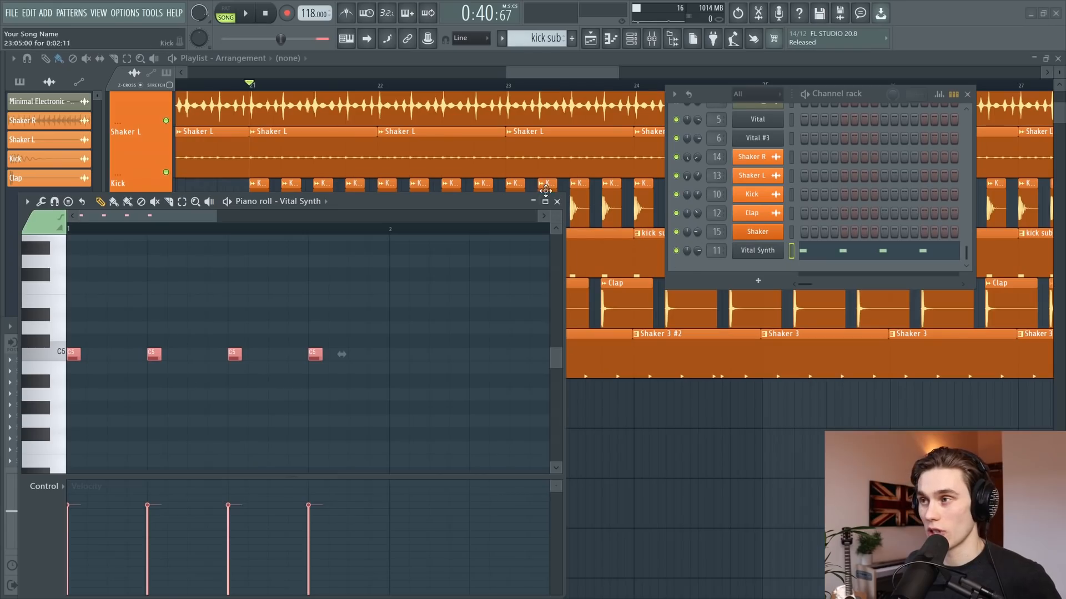
click(556, 201)
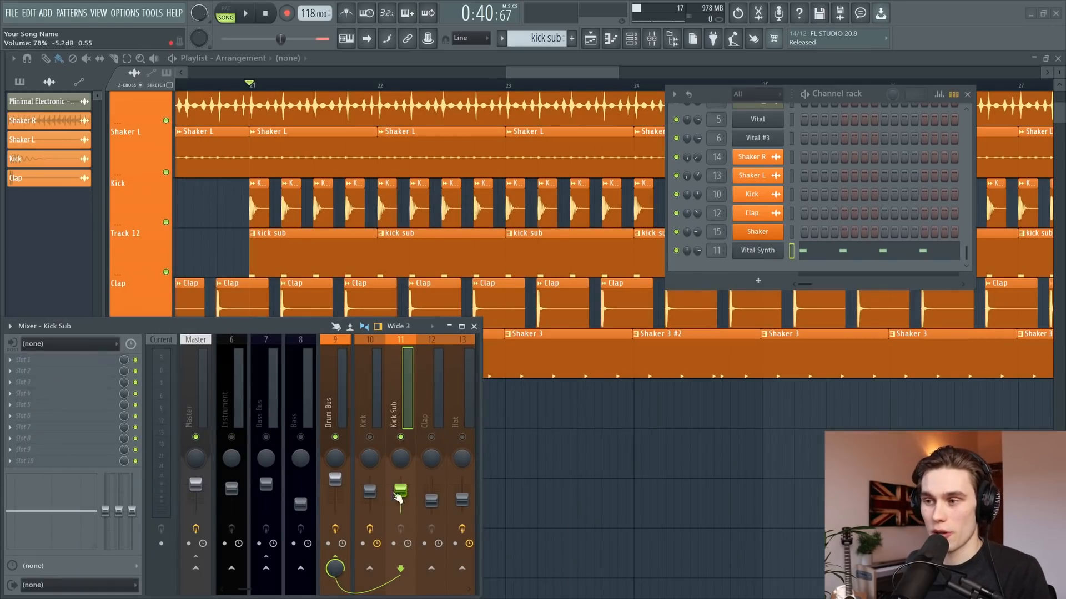
Open the Vital Synth instrument and load the Basic Shapes wavetable into oscillator 1
click(758, 251)
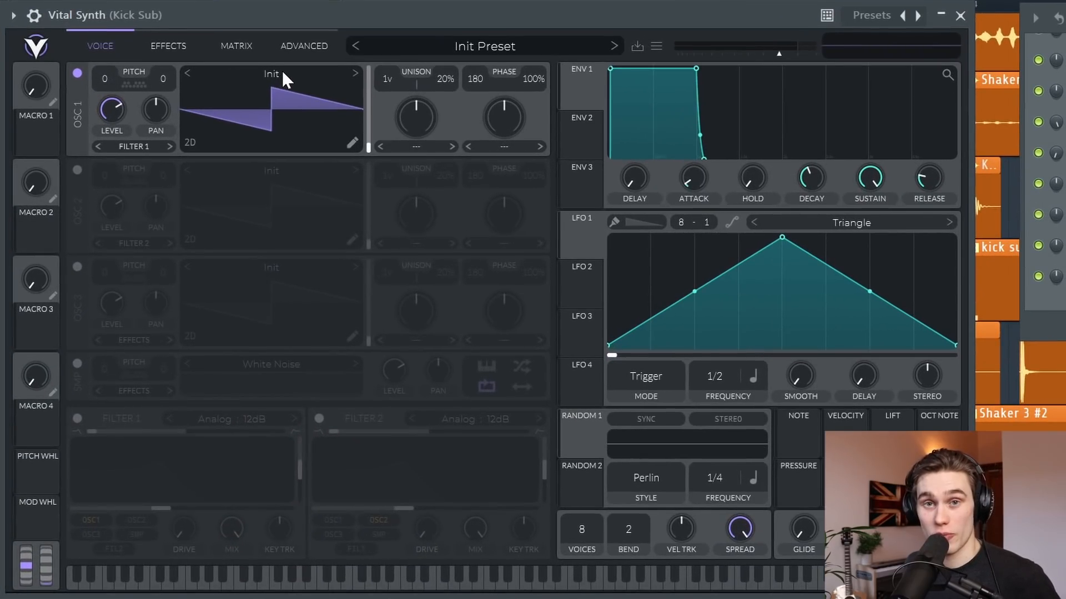
click(282, 72)
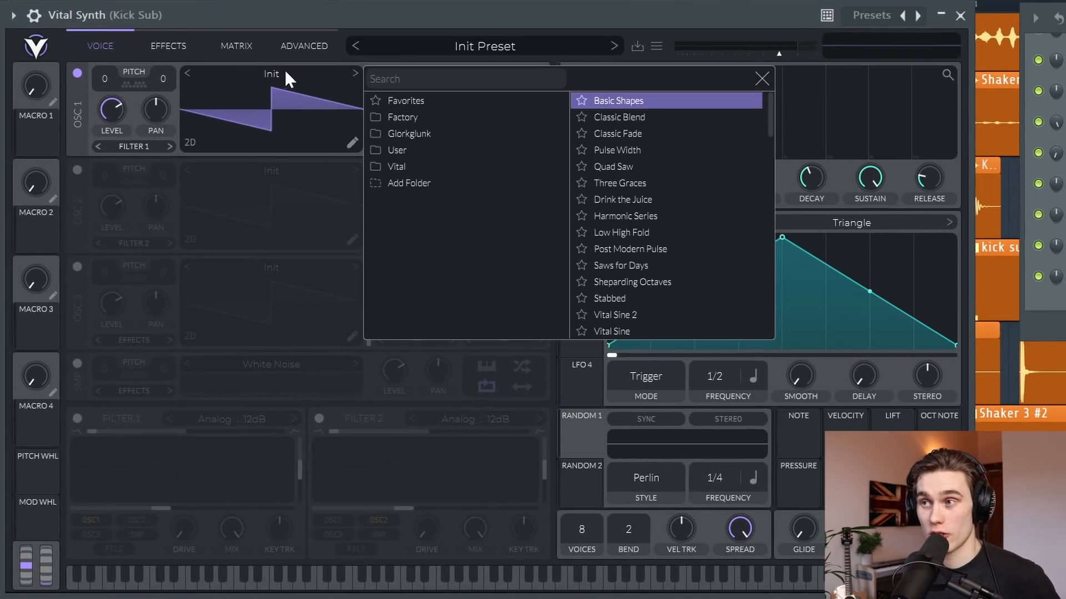
click(638, 116)
click(666, 101)
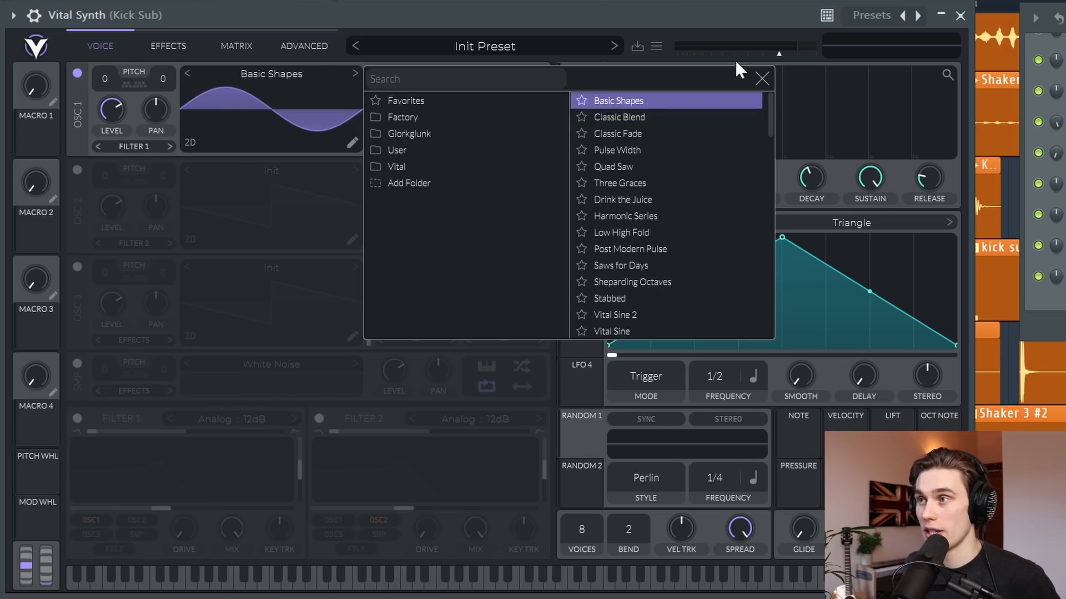
click(761, 79)
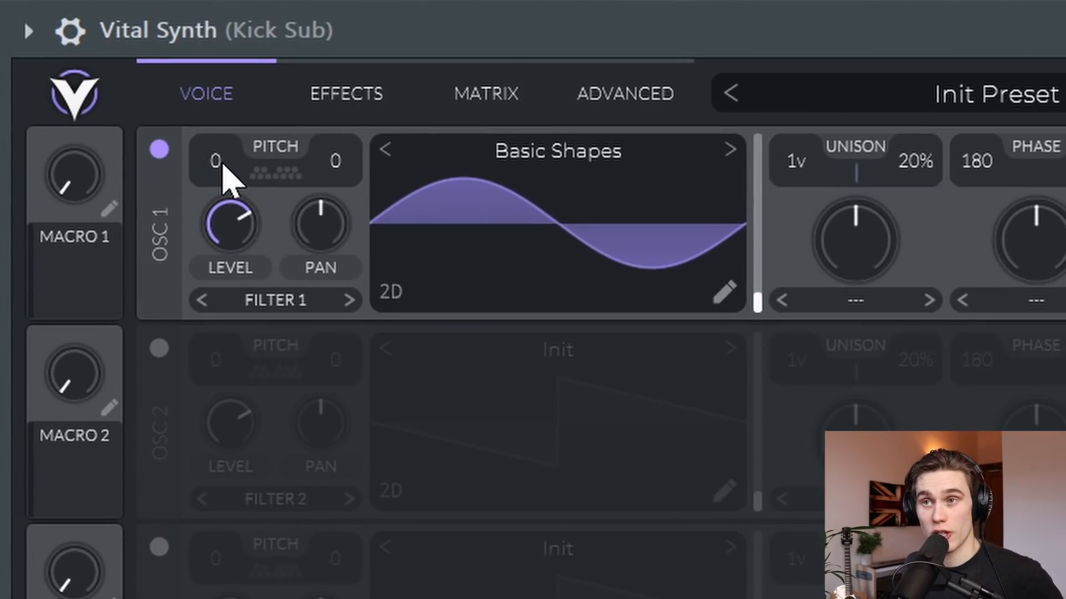
Transpose oscillator 1 to -24 and shape envelope 1 with a slight attack, short decay and no sustain
scroll(222, 163, down, 2)
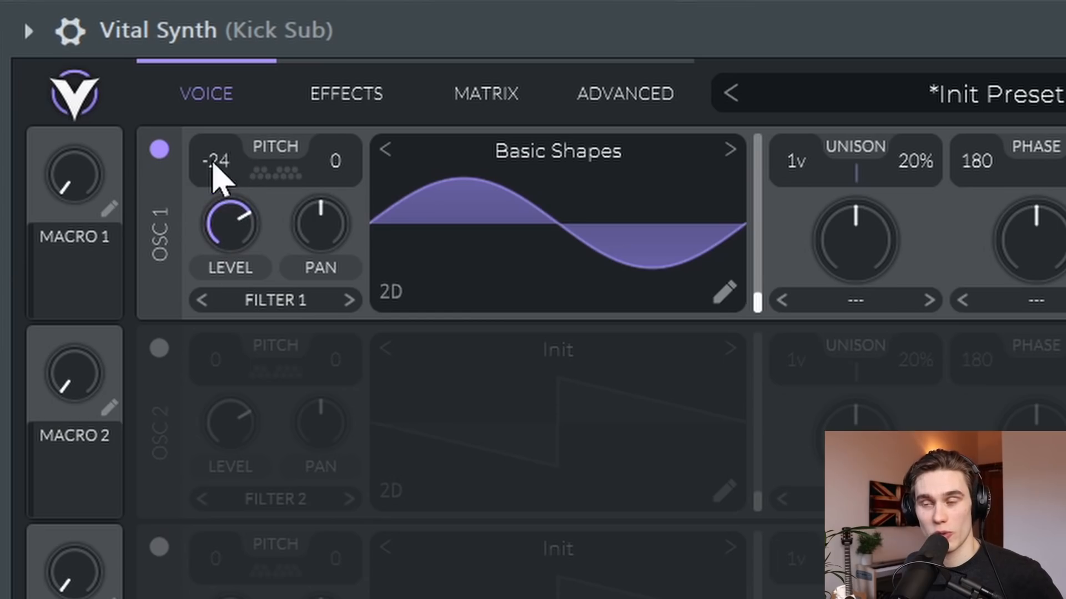
scroll(215, 165, down, 1)
scroll(214, 164, up, 1)
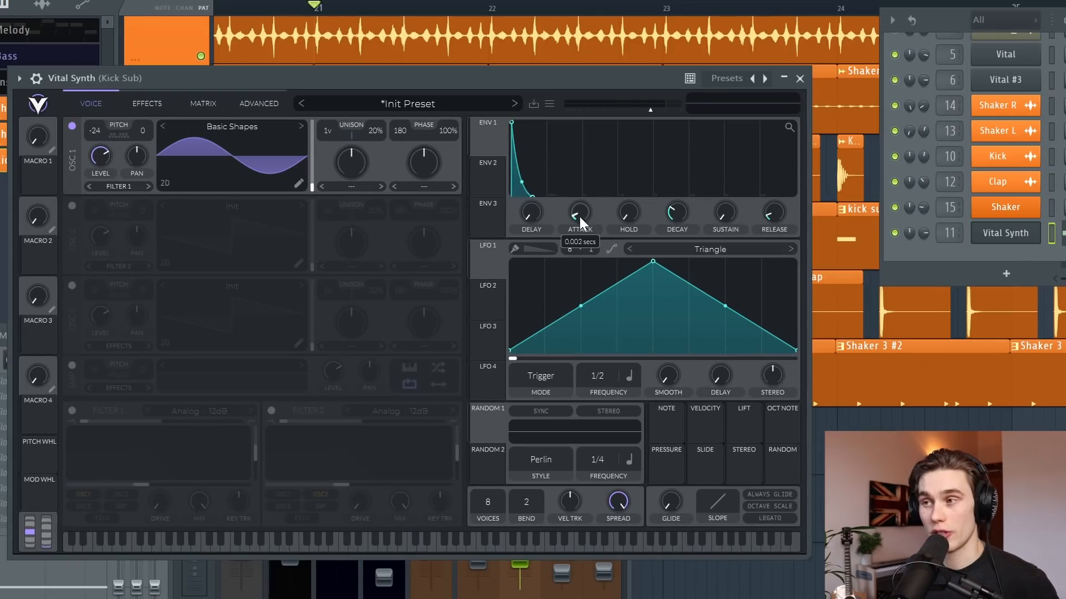
drag(578, 214, 588, 211)
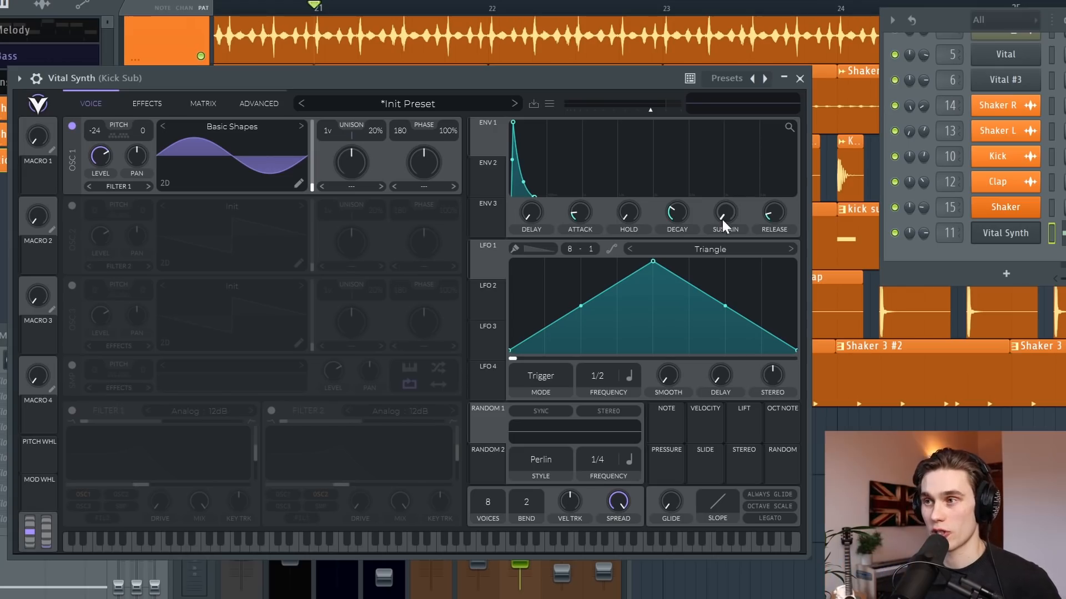
Audition the sine kick sub, look over the synth's available effects, and close the synth window
key(space)
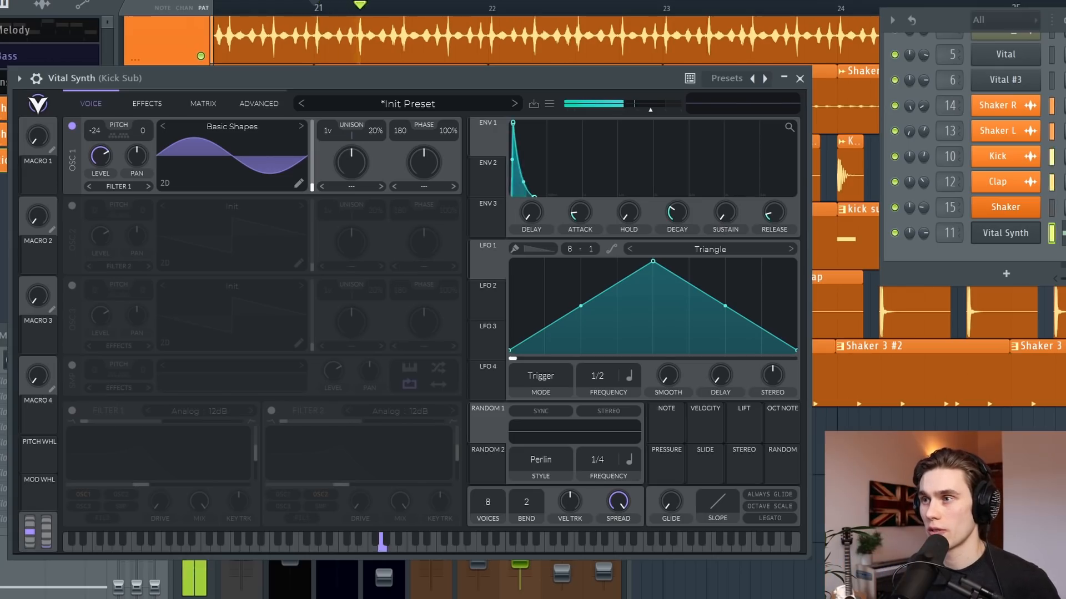
key(space)
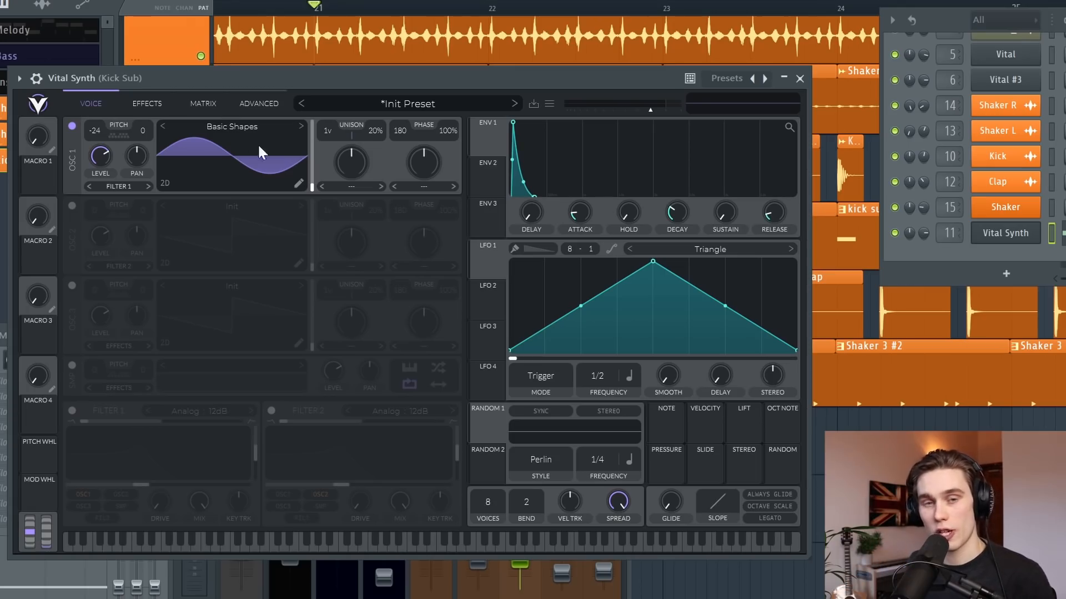
click(147, 104)
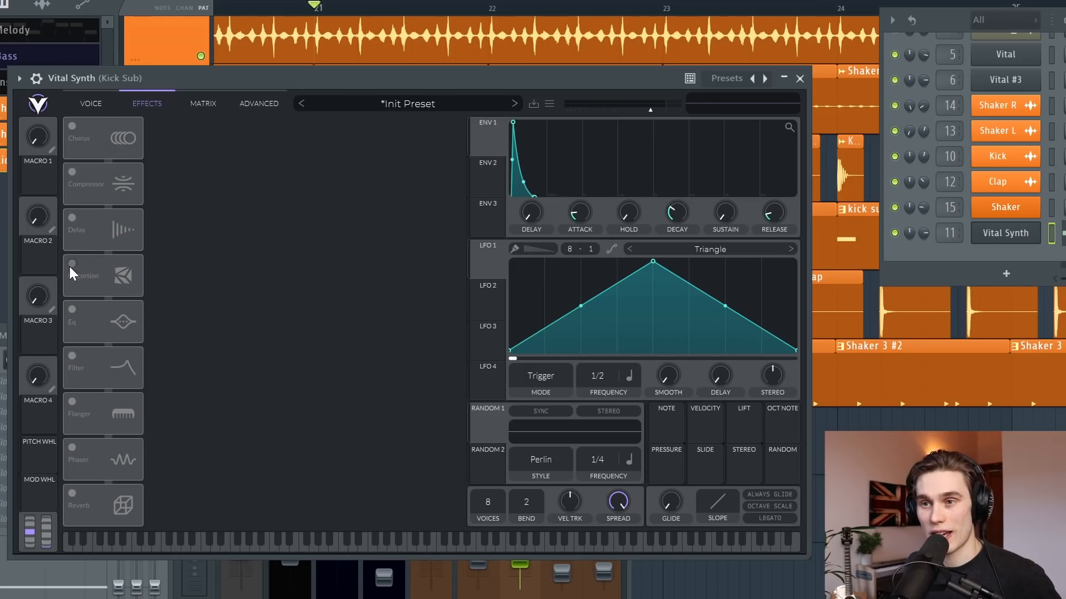
click(90, 105)
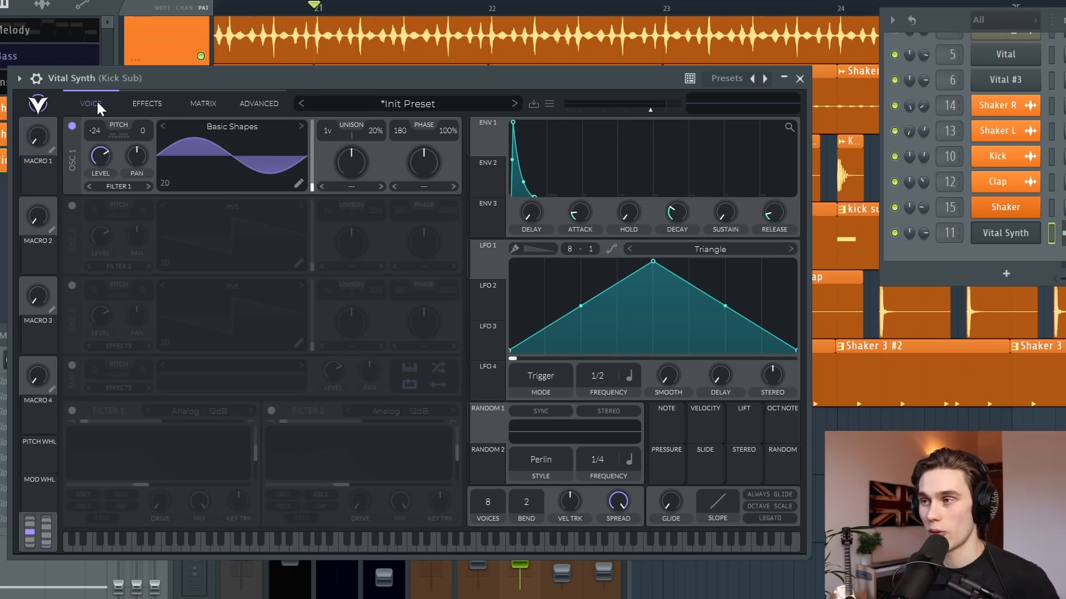
click(799, 79)
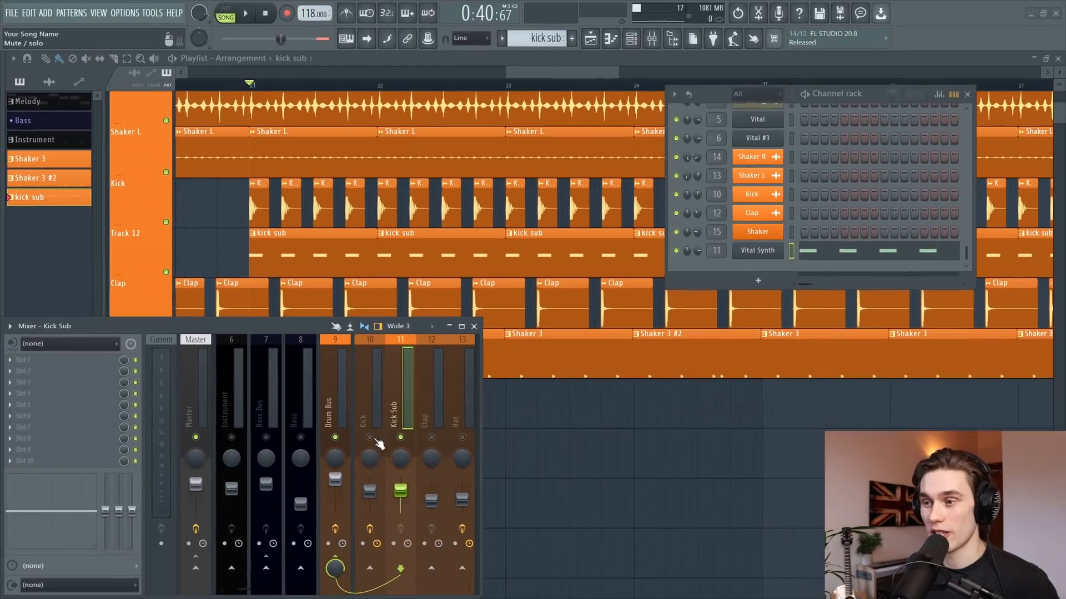
Unsolo the mixer tracks and compare the drum playback with the Kick Sub track muted and unmuted
right_click(370, 437)
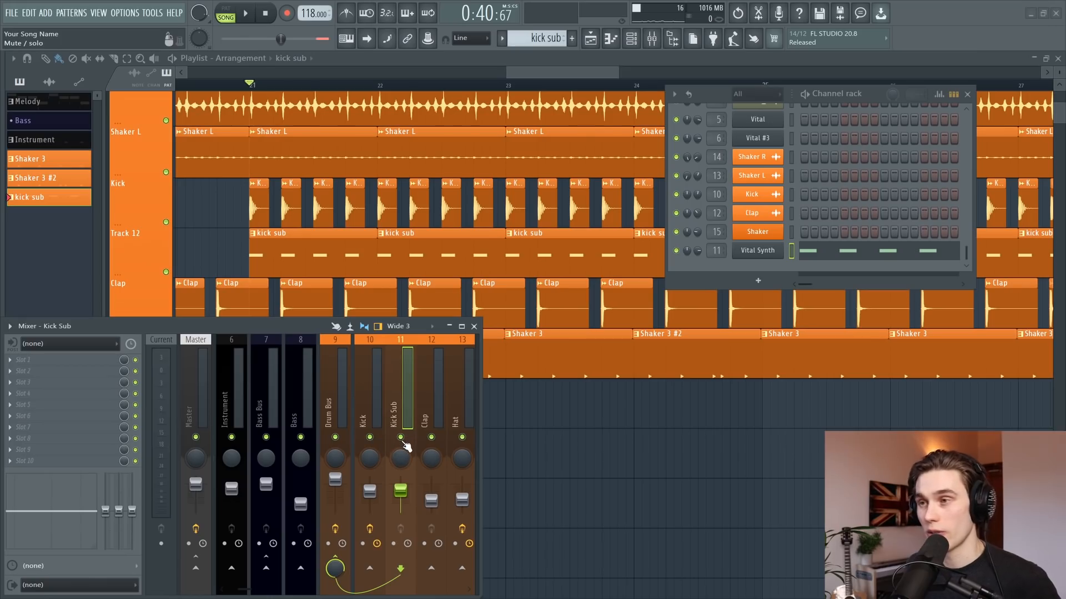
key(space)
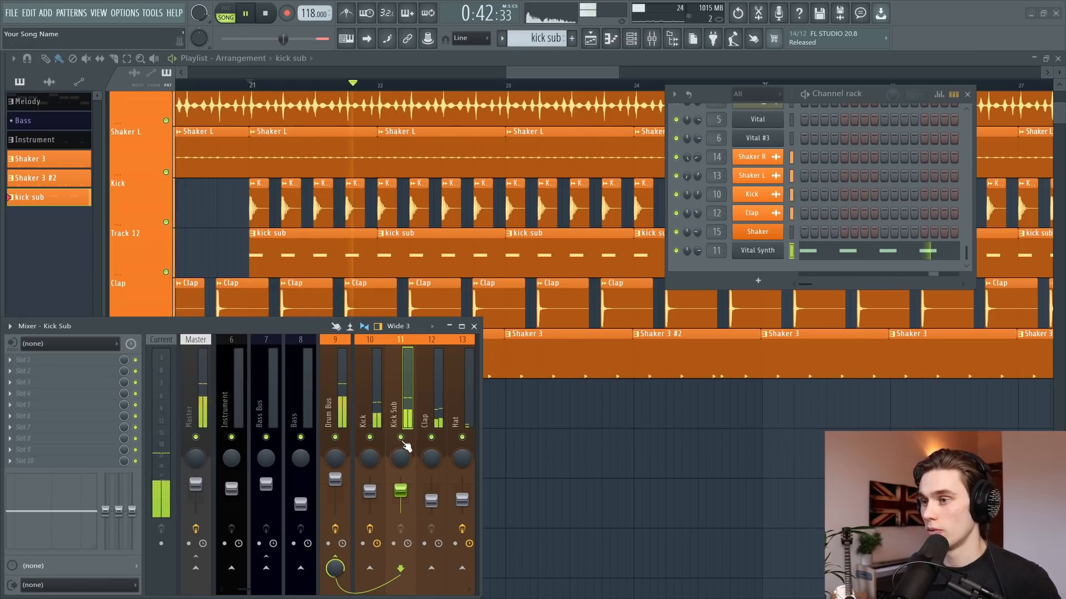
click(401, 441)
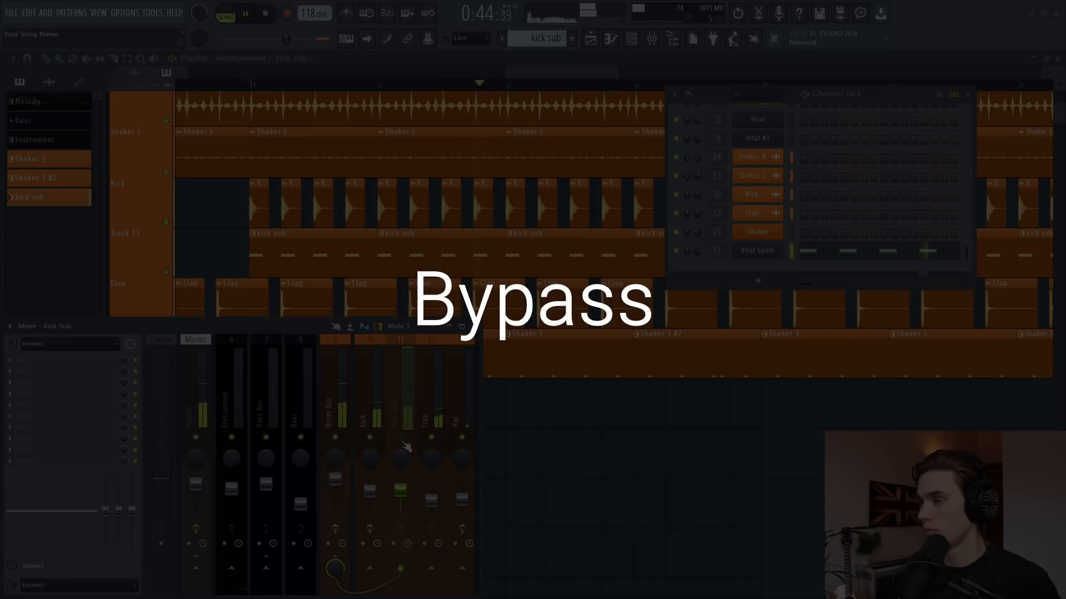
click(402, 440)
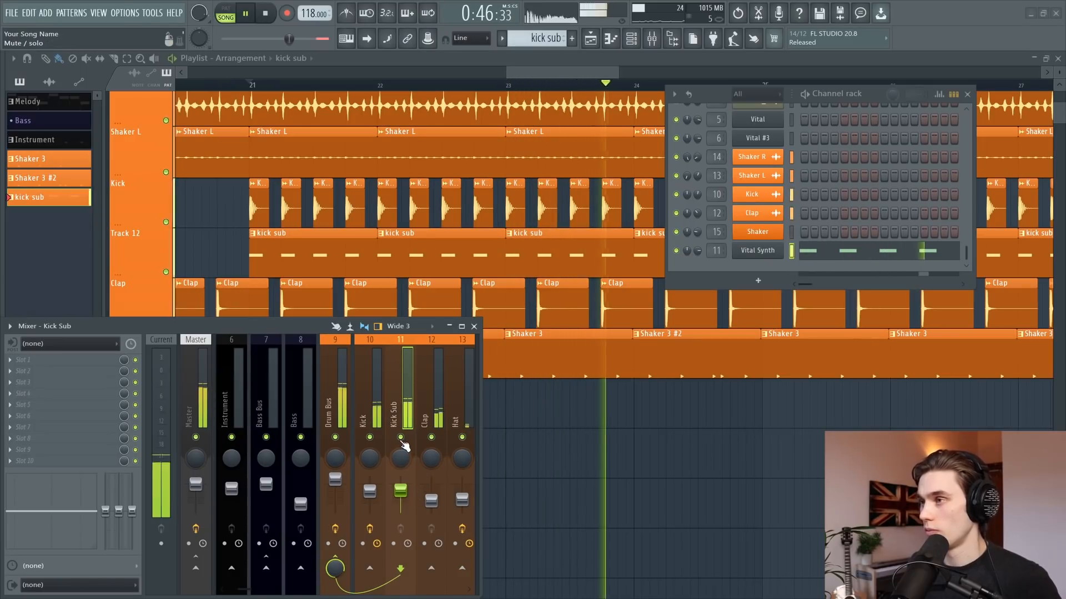
key(space)
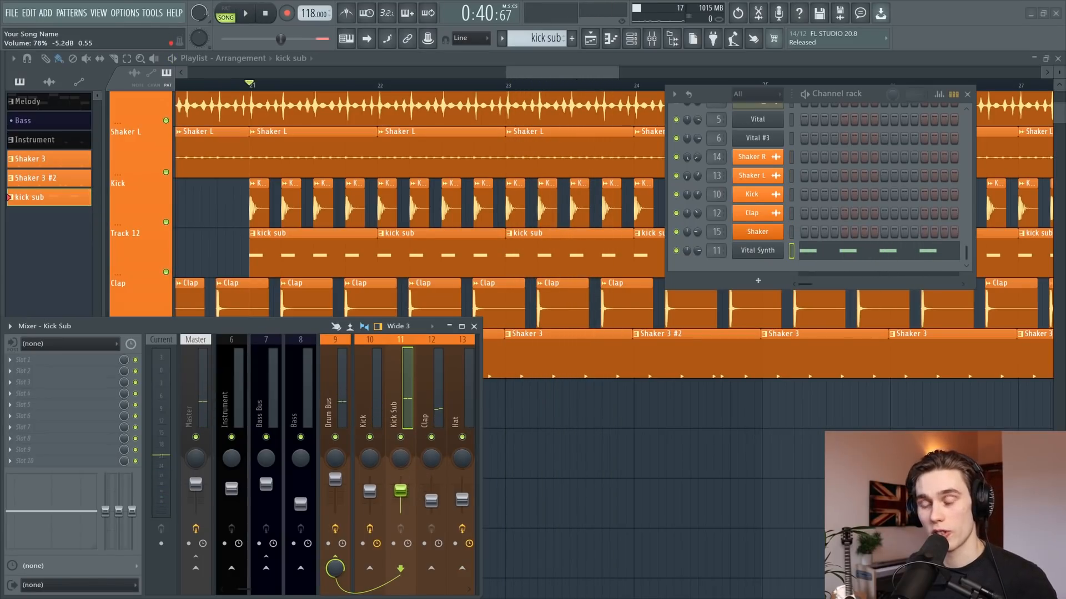
drag(400, 490, 402, 492)
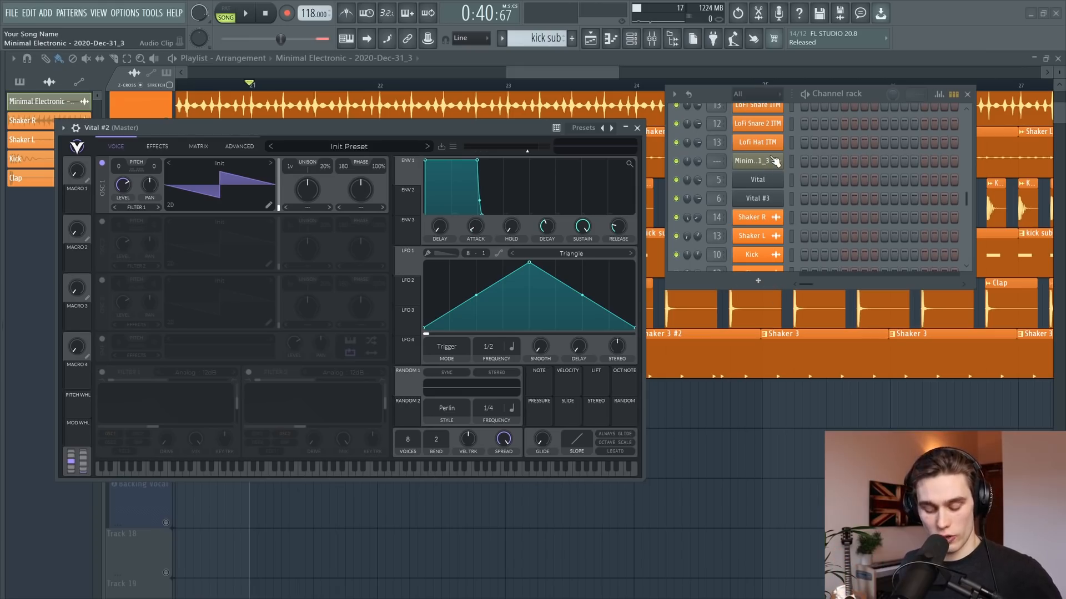
Open the Minimal Electronic - 2020-Dec-31_3 sample channel and place its window beside the Vital #2 synth
click(762, 162)
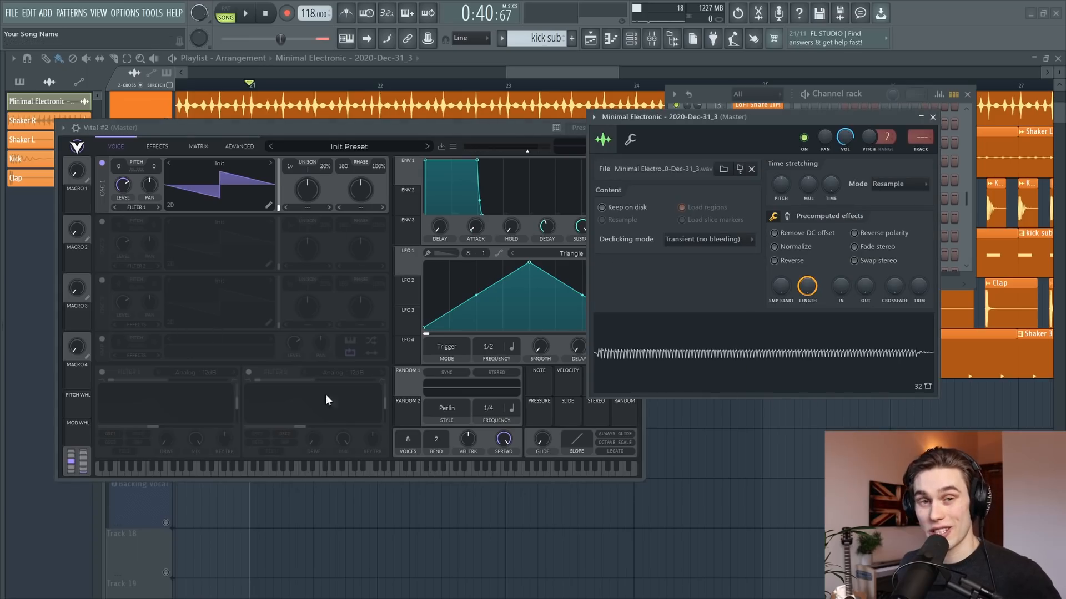
drag(782, 113, 886, 248)
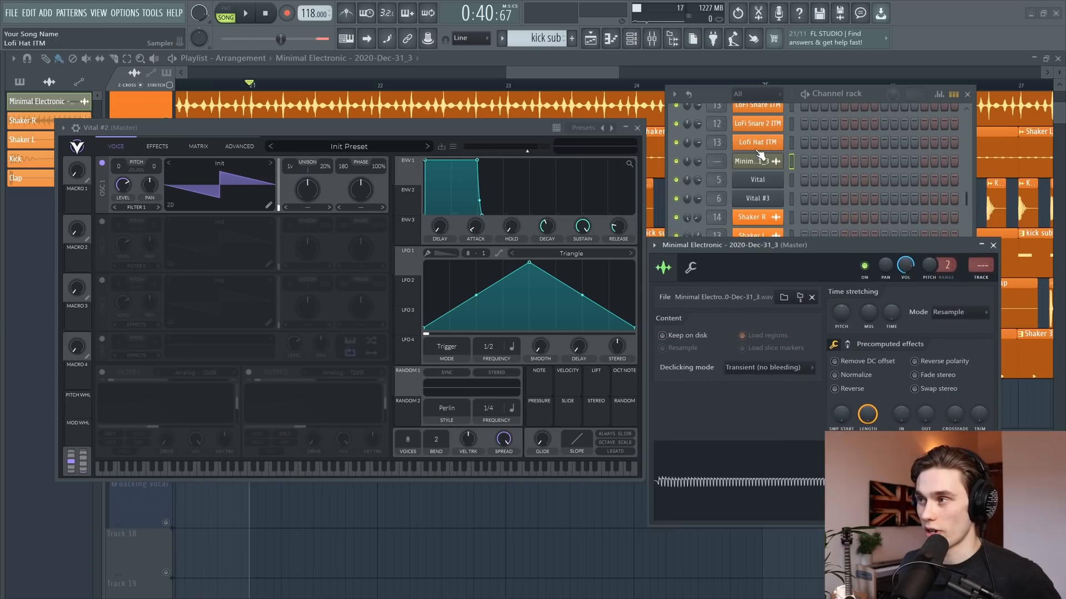
click(758, 162)
click(758, 162)
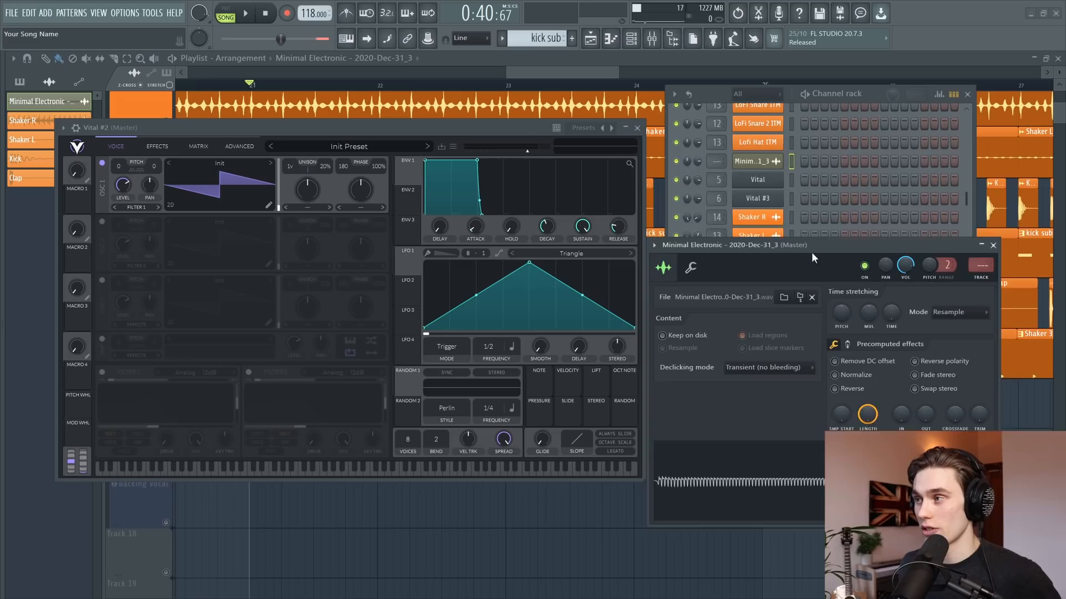
drag(812, 253, 833, 157)
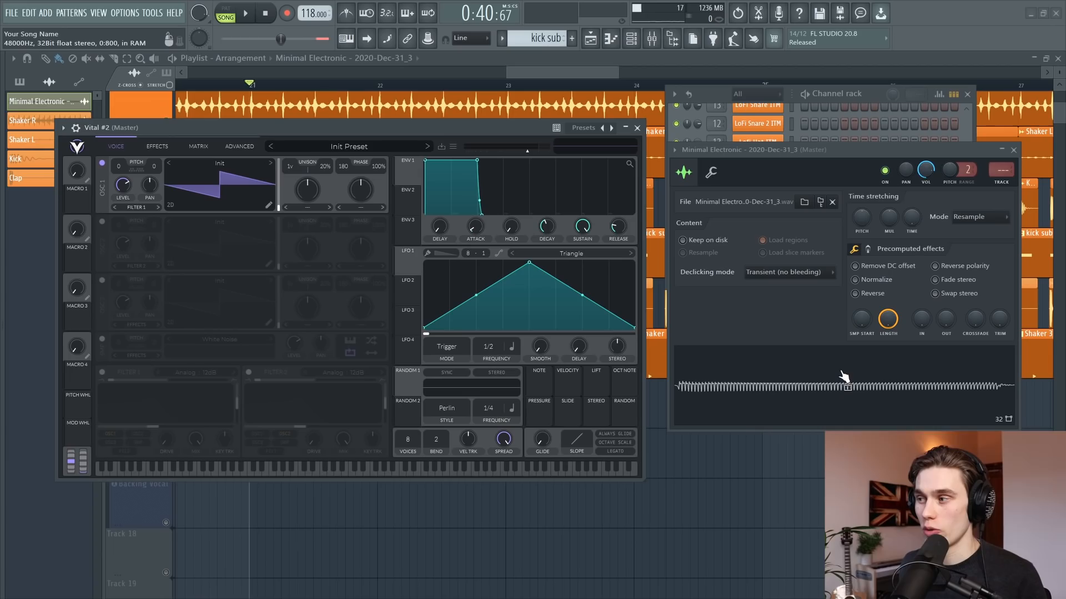
Import the Minimal Electronic sample into Vital #2's oscillator 1 as a Pitch Splice and try its wave frame position
drag(846, 377, 226, 179)
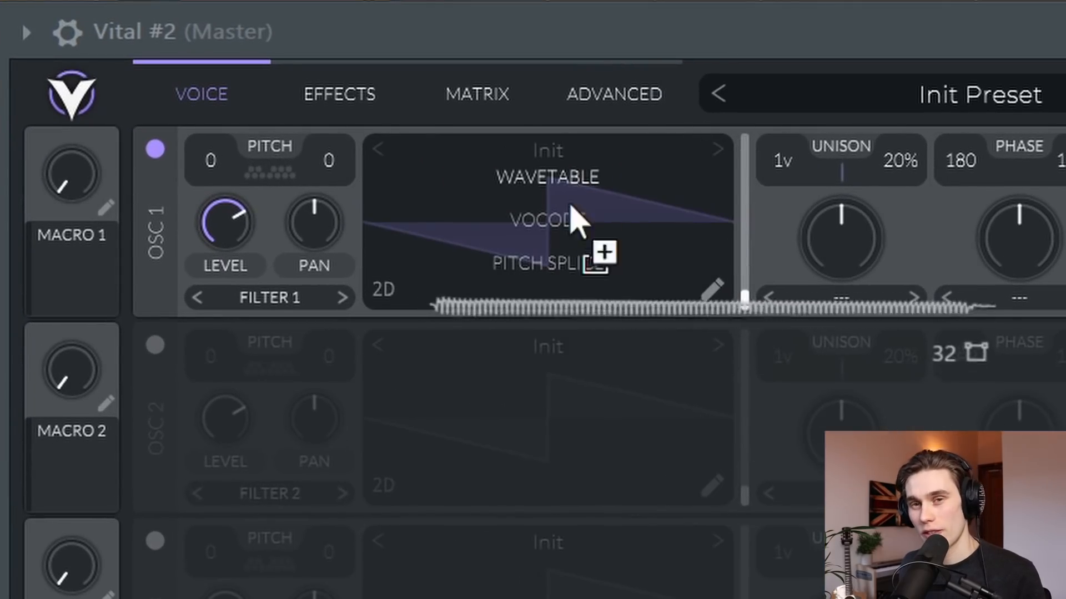
drag(572, 207, 571, 257)
drag(745, 300, 738, 390)
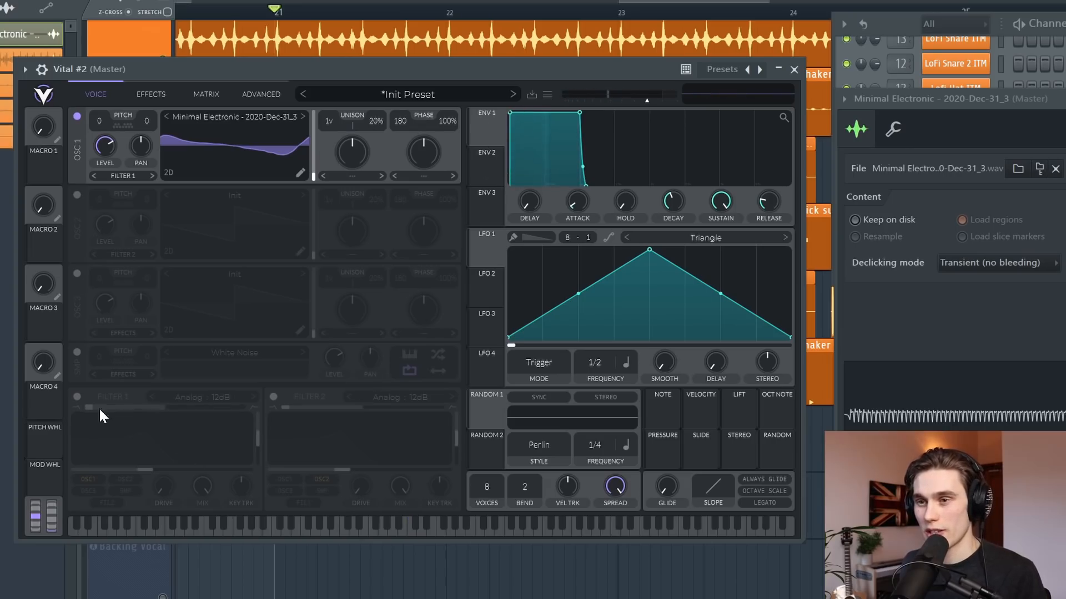
Shape the sampled sound by enabling Filter 1 and lowering the sustain of envelope 1
click(72, 397)
drag(148, 474, 314, 379)
drag(580, 117, 580, 151)
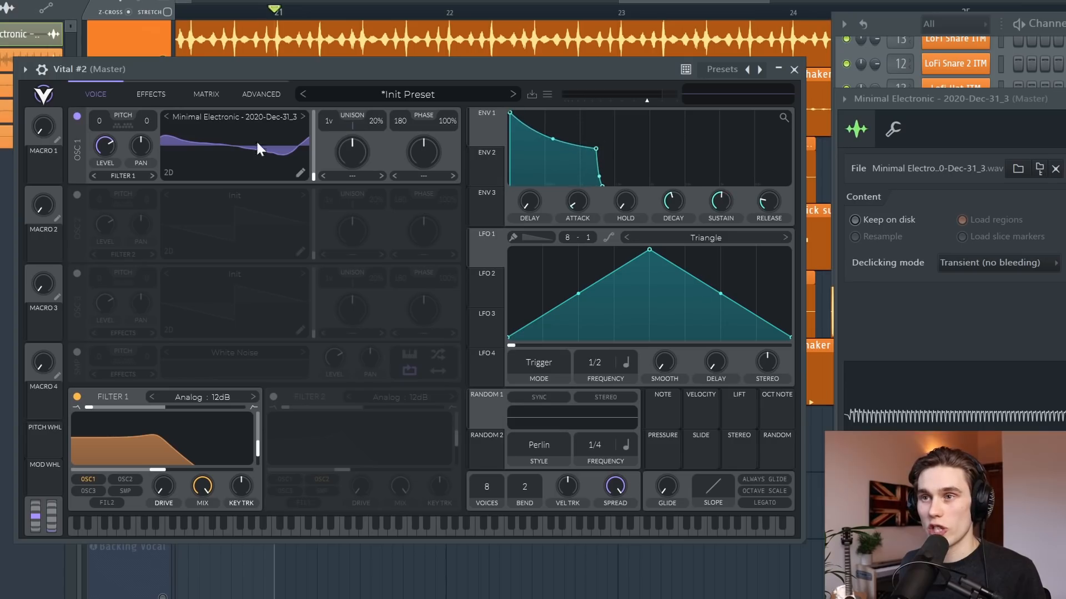
Add the Reverb effect to the Vital #2 sound
click(151, 95)
click(78, 479)
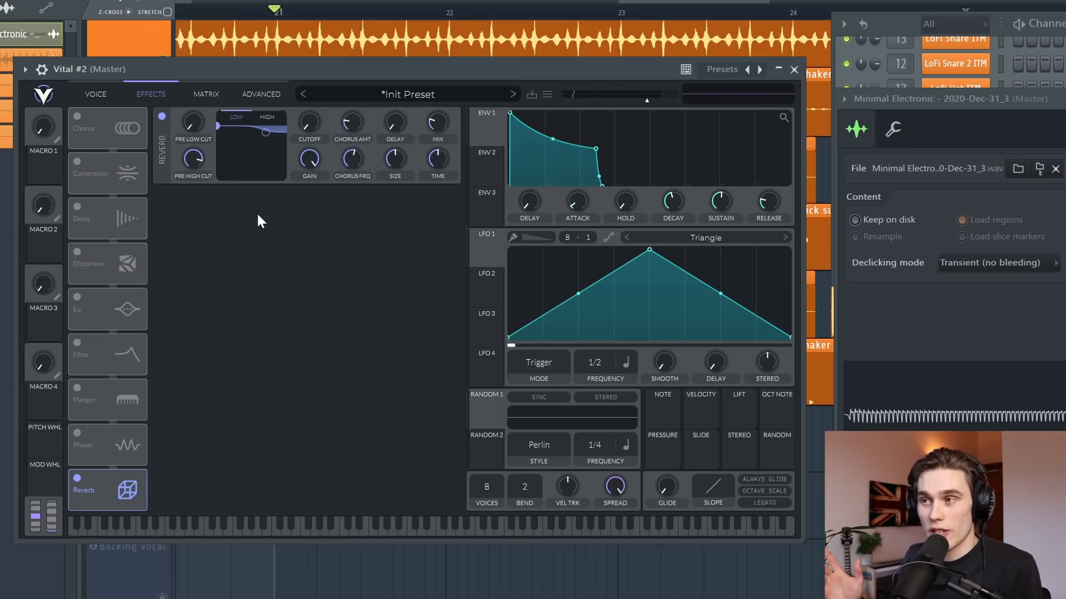
Inspect the imported sample in oscillator 1's wavetable editor, and reset Vital #2 with Initialize Preset
click(97, 95)
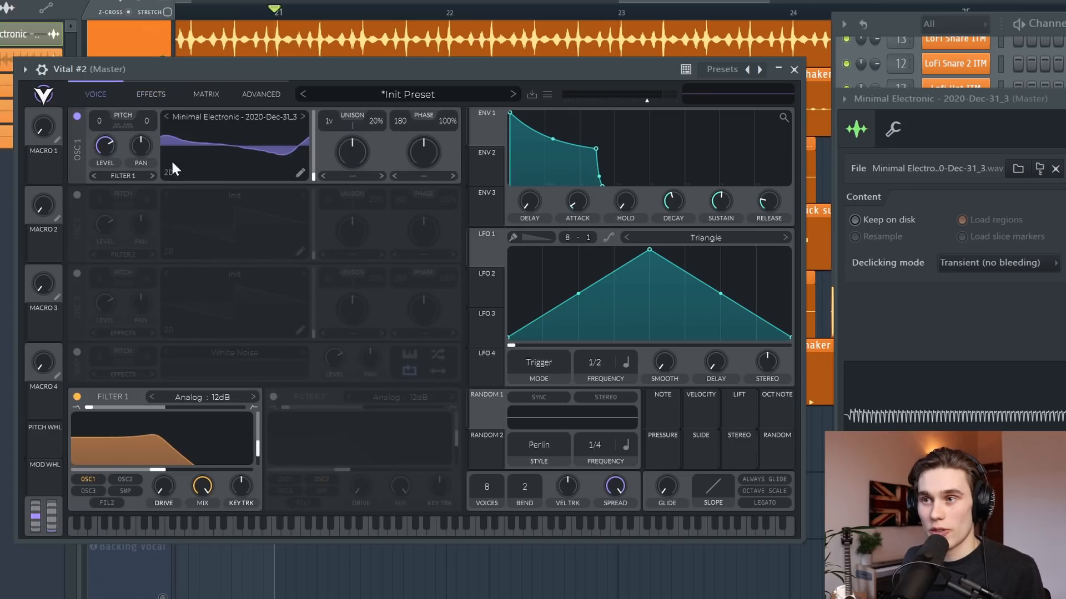
click(303, 175)
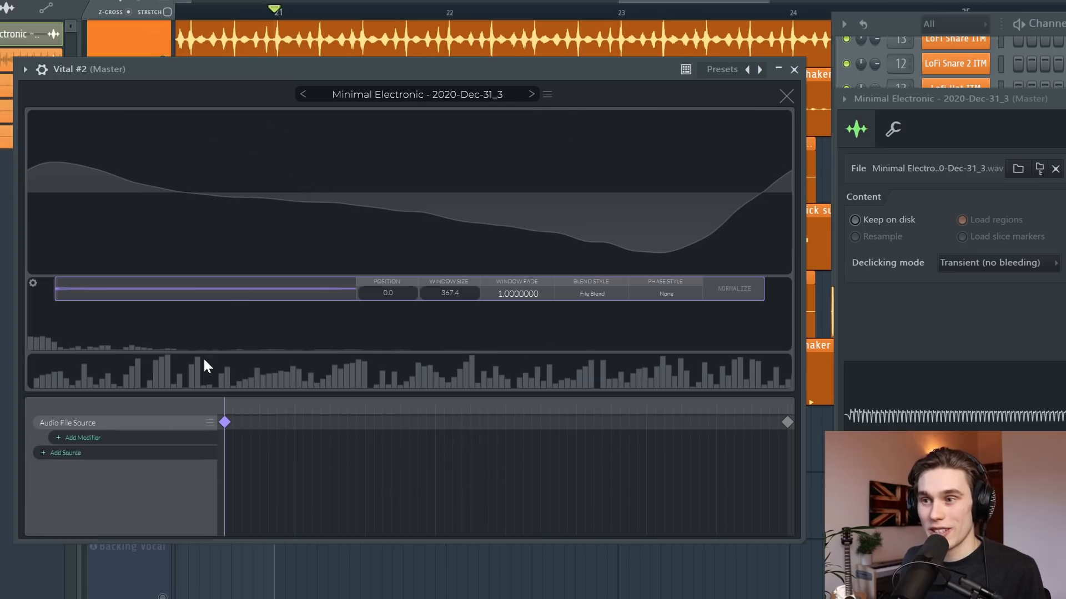
click(785, 96)
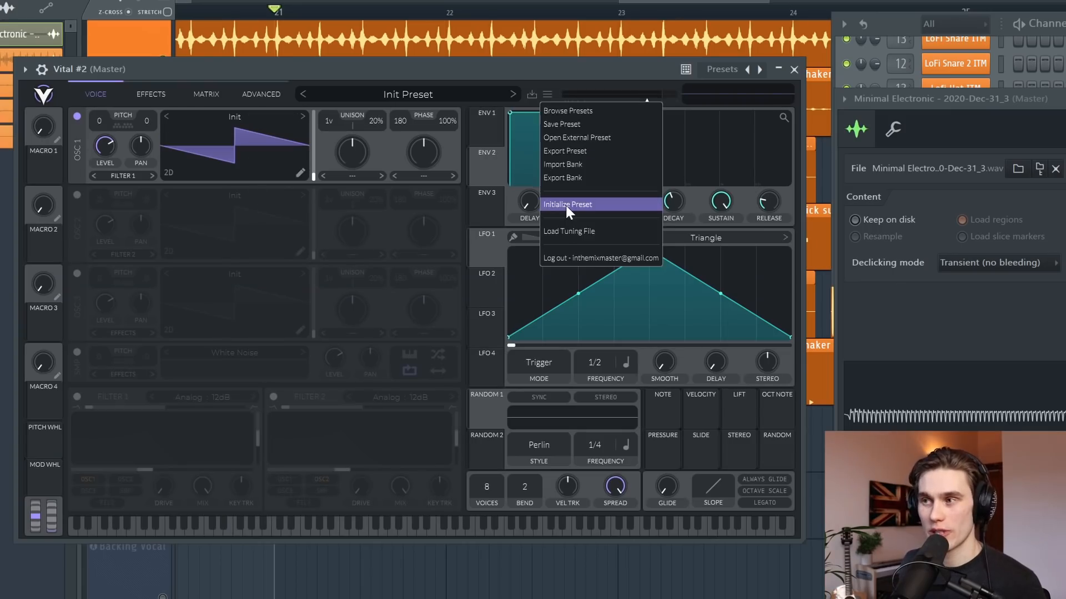
click(566, 207)
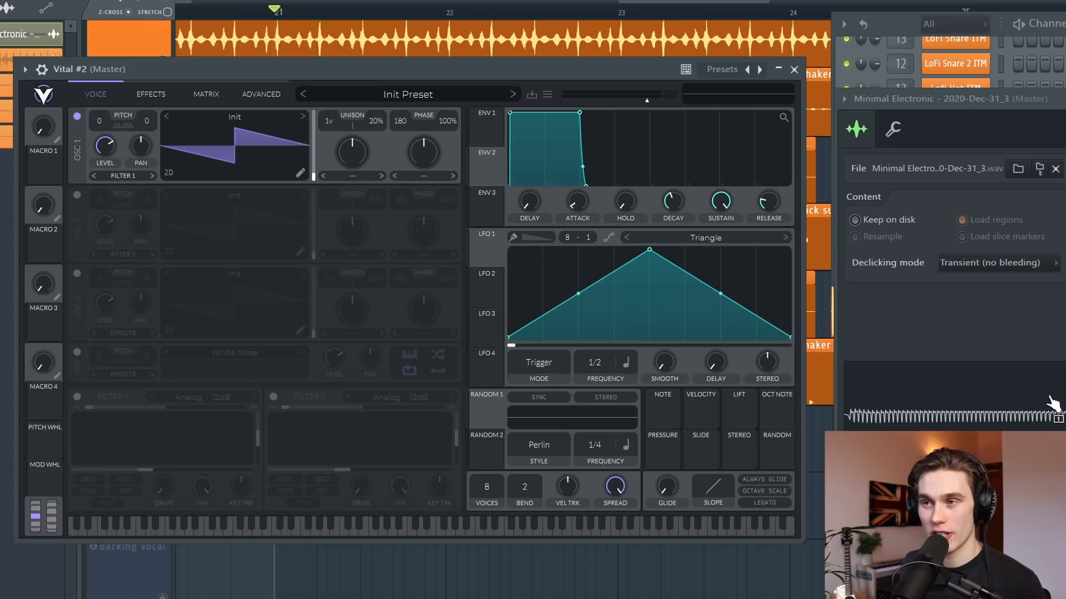
Import the Minimal Electronic sample into oscillator 1 of Vital #2
drag(1049, 397, 228, 159)
drag(308, 174, 309, 211)
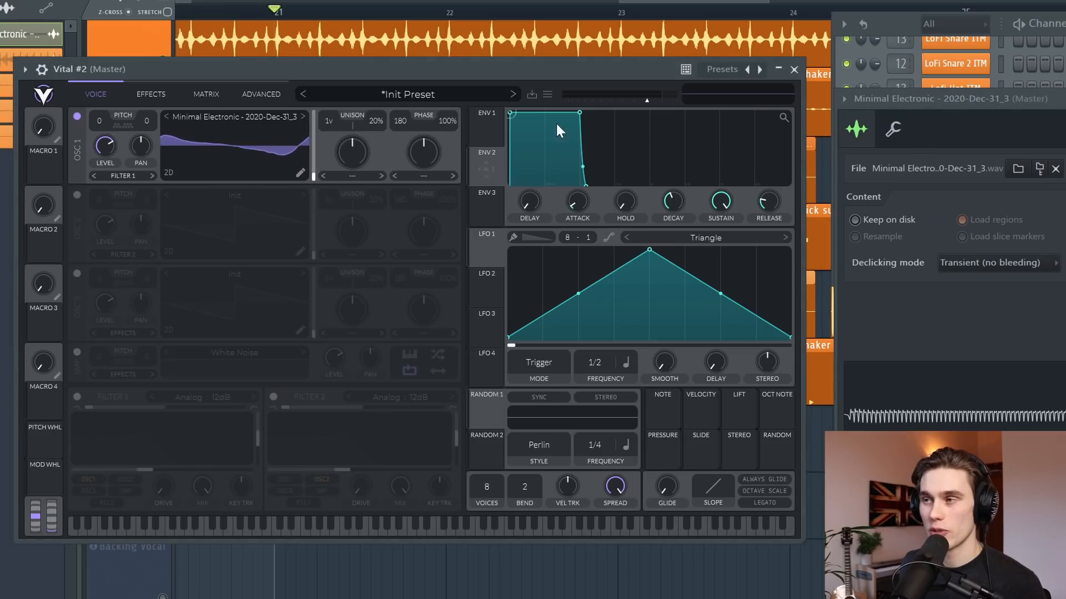
Modulate oscillator 1's wave frame with envelope 2, and shape envelope 1 with a short decay and a partial sustain
drag(571, 120, 572, 210)
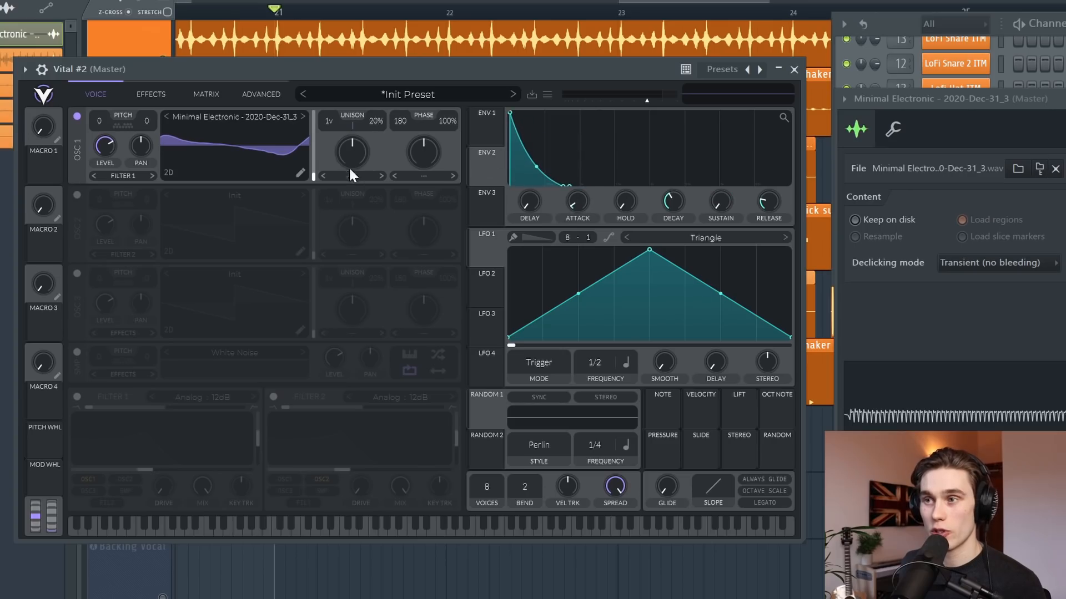
drag(485, 168, 314, 176)
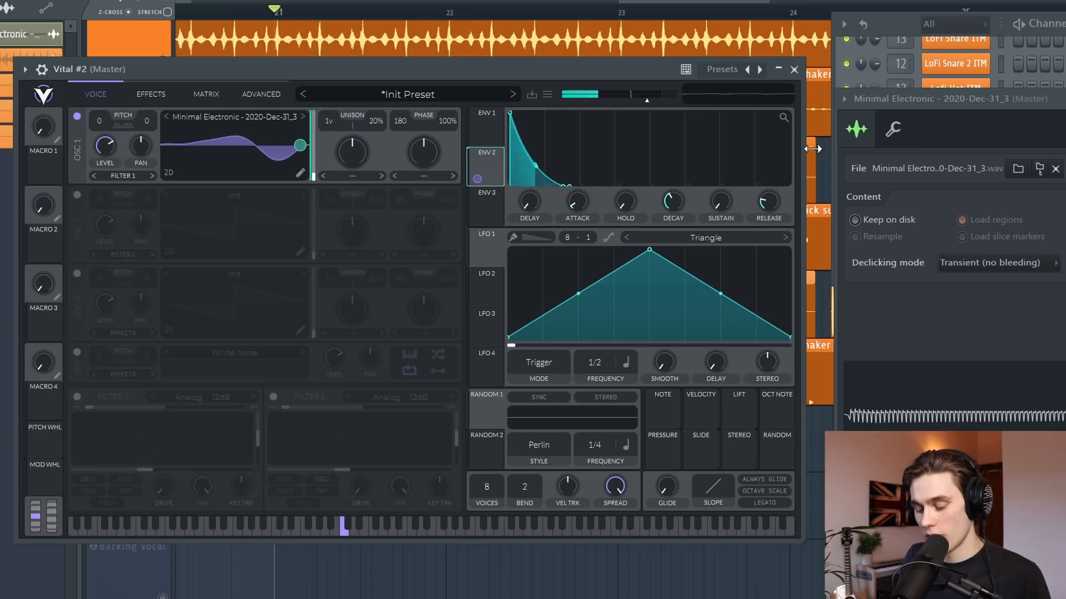
click(487, 125)
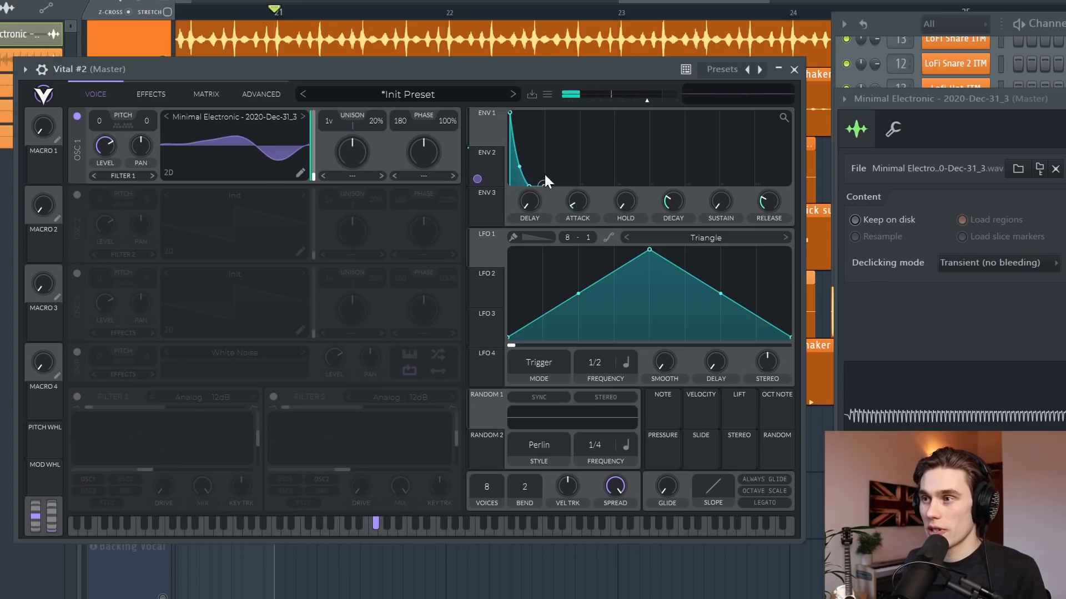
drag(523, 185, 545, 142)
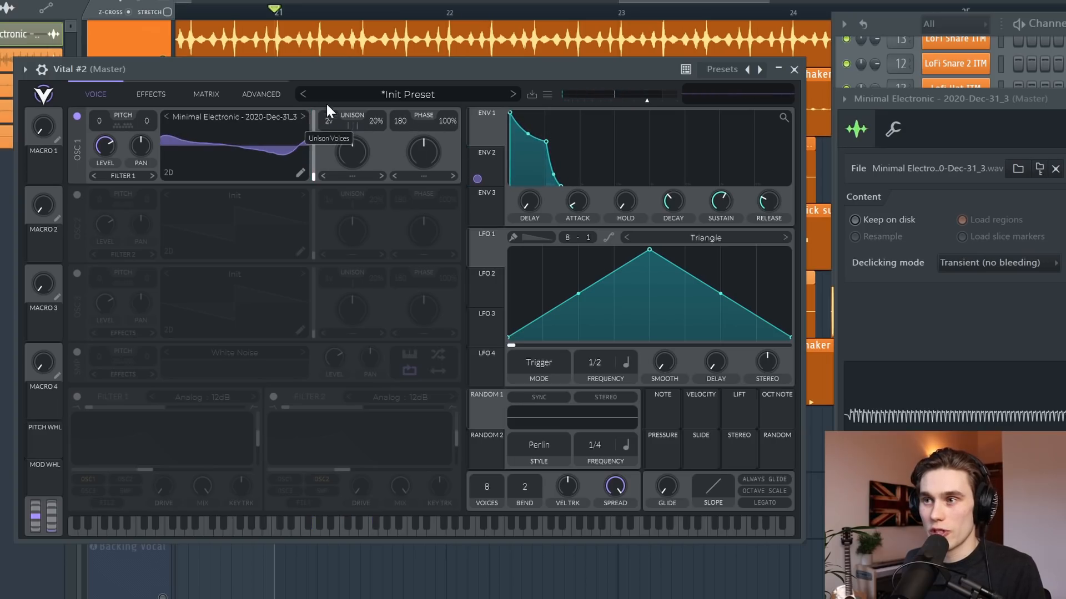
Set oscillator 1's unison to 11 voices with 9% detune, and enable Reverb with a 30% mix
drag(369, 119, 368, 138)
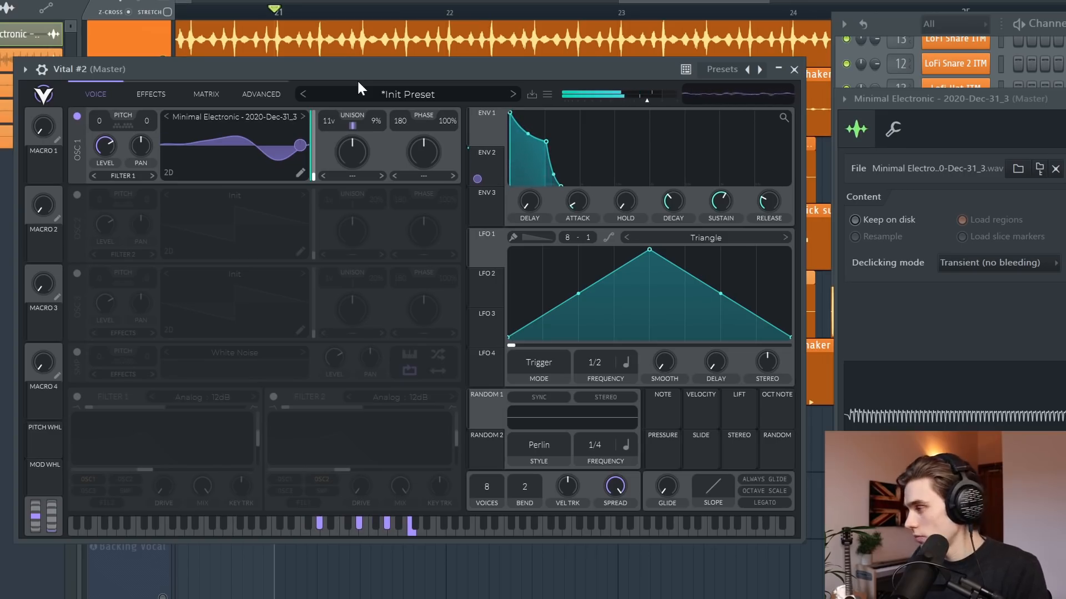
click(148, 91)
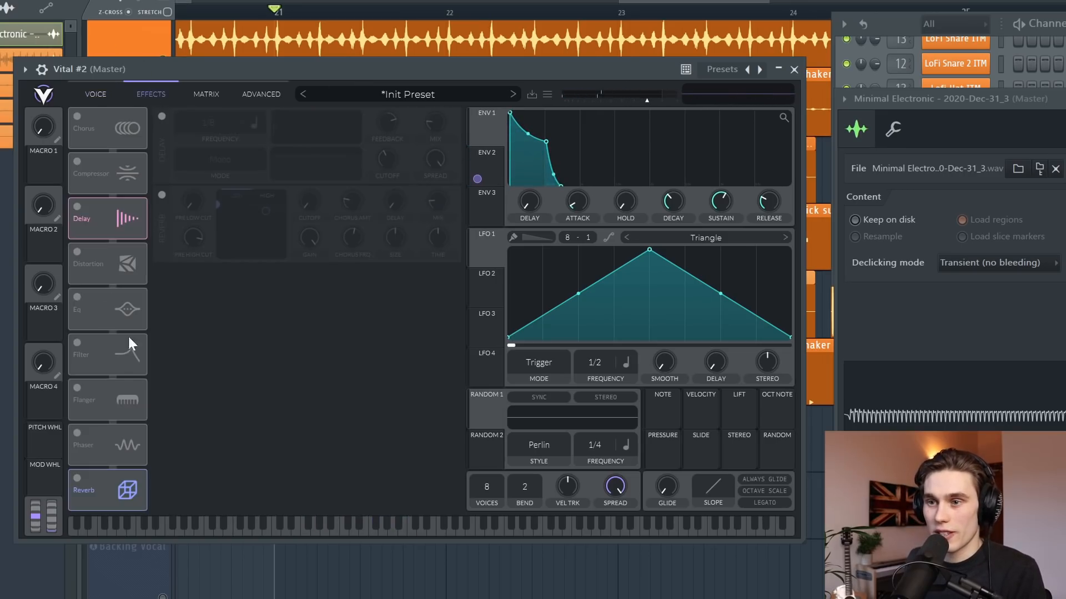
click(162, 195)
drag(434, 202, 434, 188)
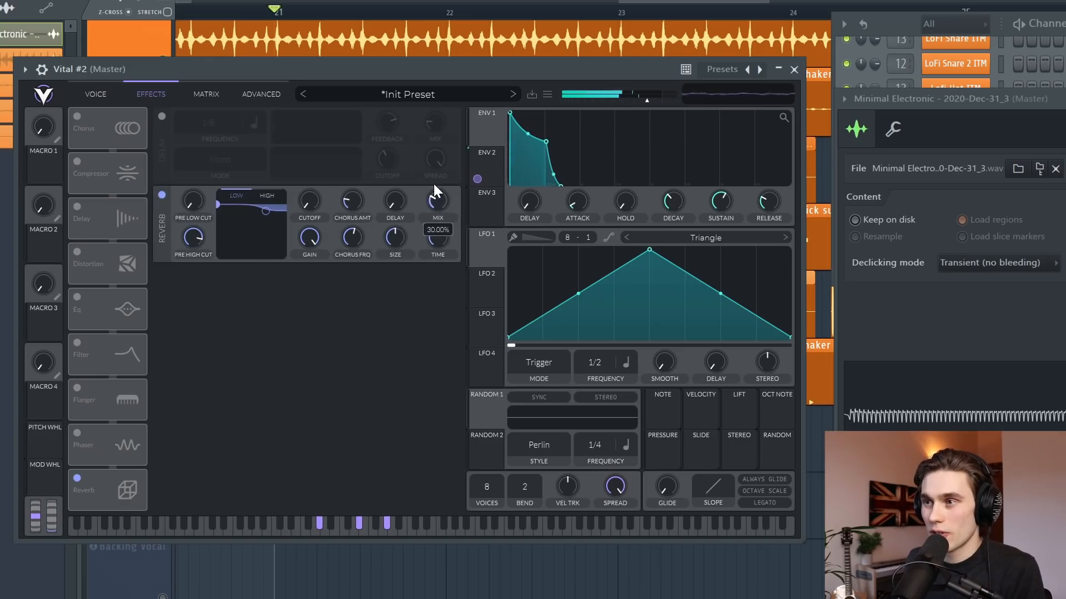
Enable Filter 1 in Vital #2 and adjust its cutoff
click(96, 94)
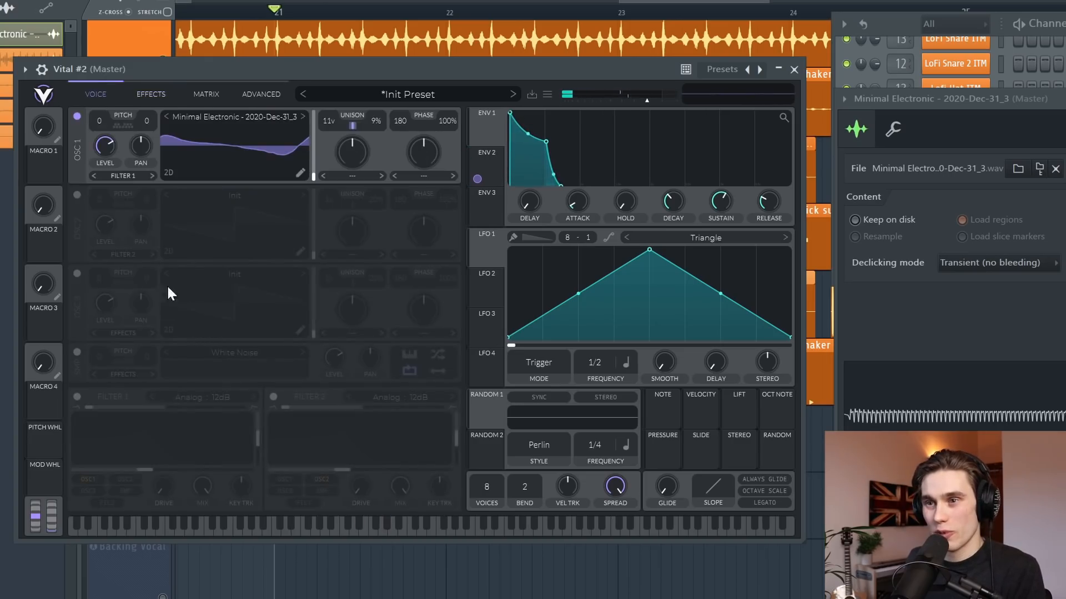
click(78, 397)
drag(146, 469, 164, 471)
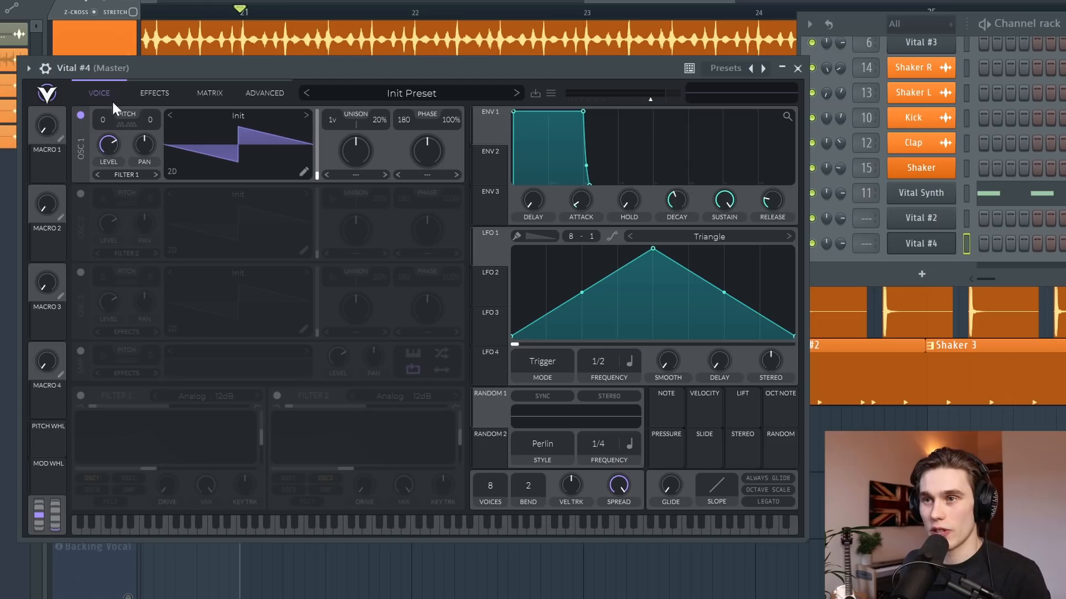
Switch Vital #4's sound source from oscillator 1 to the sampler and lower the master volume to about -27 dB
click(81, 115)
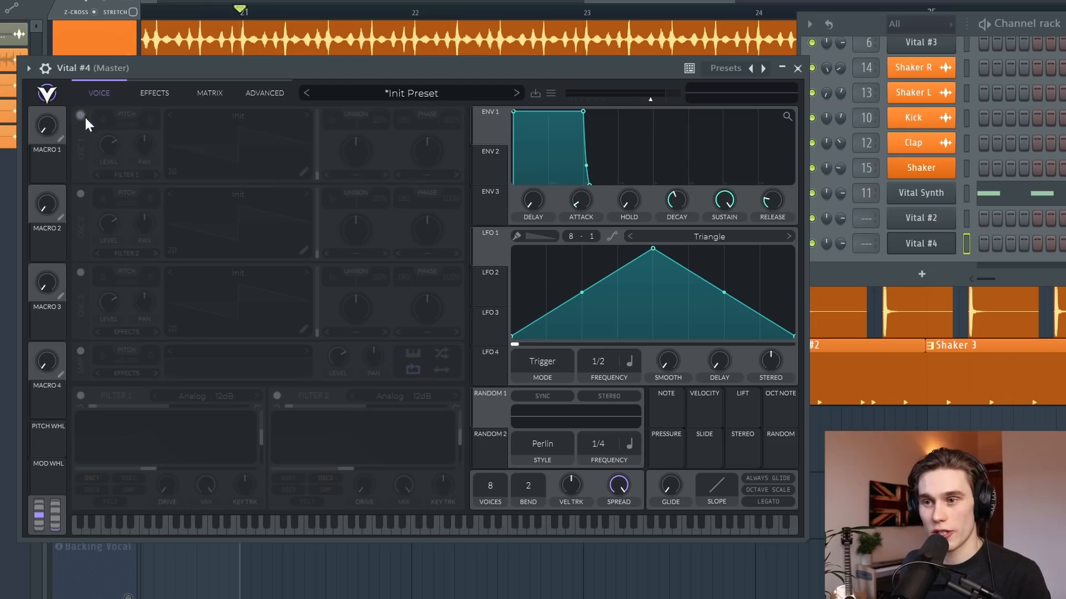
click(80, 351)
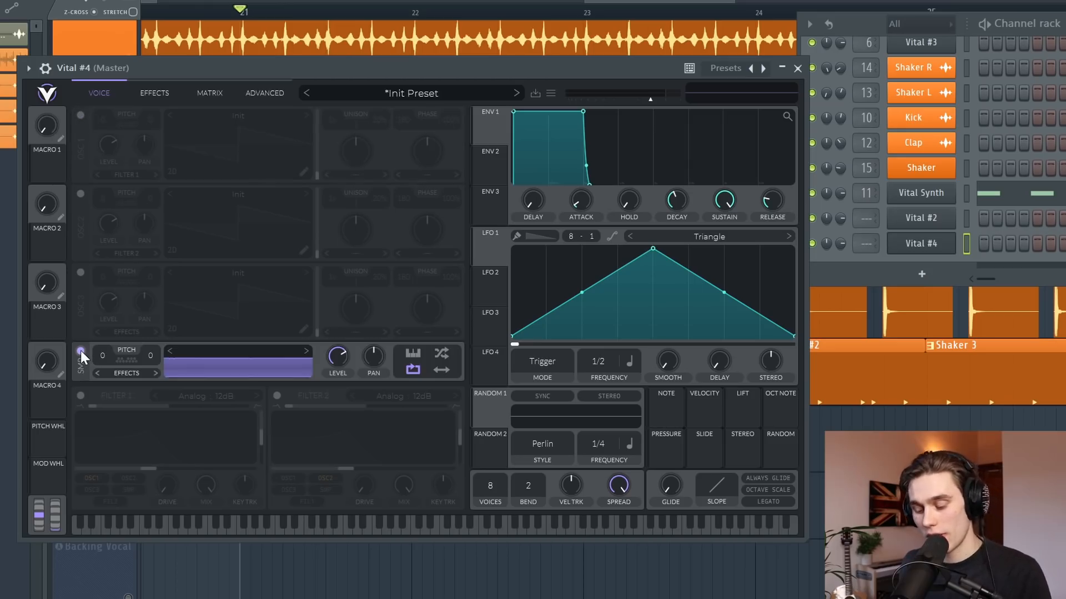
drag(652, 101, 626, 102)
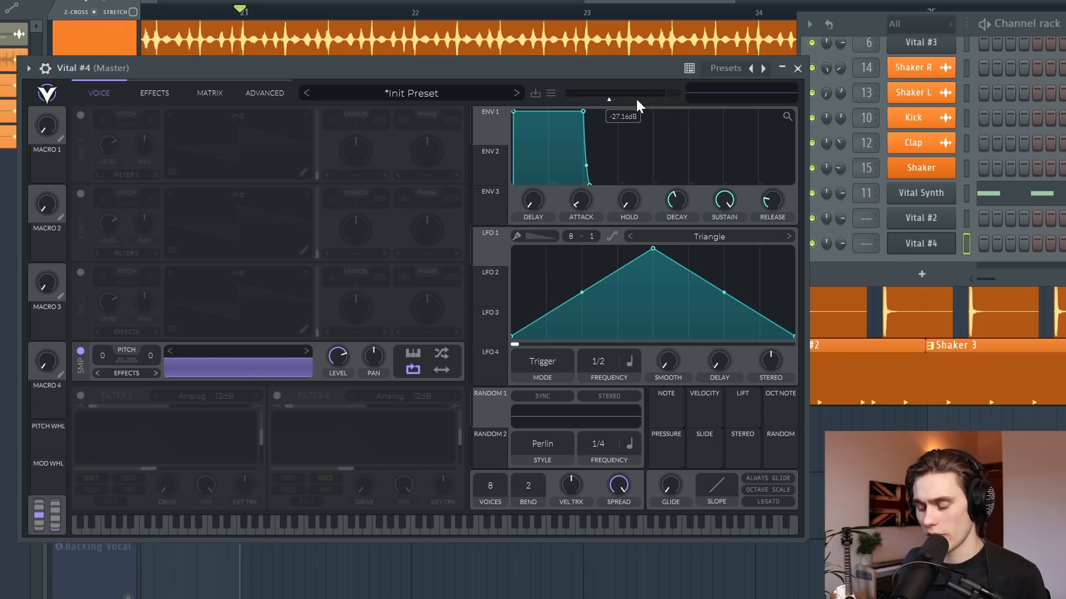
key(z)
key(q)
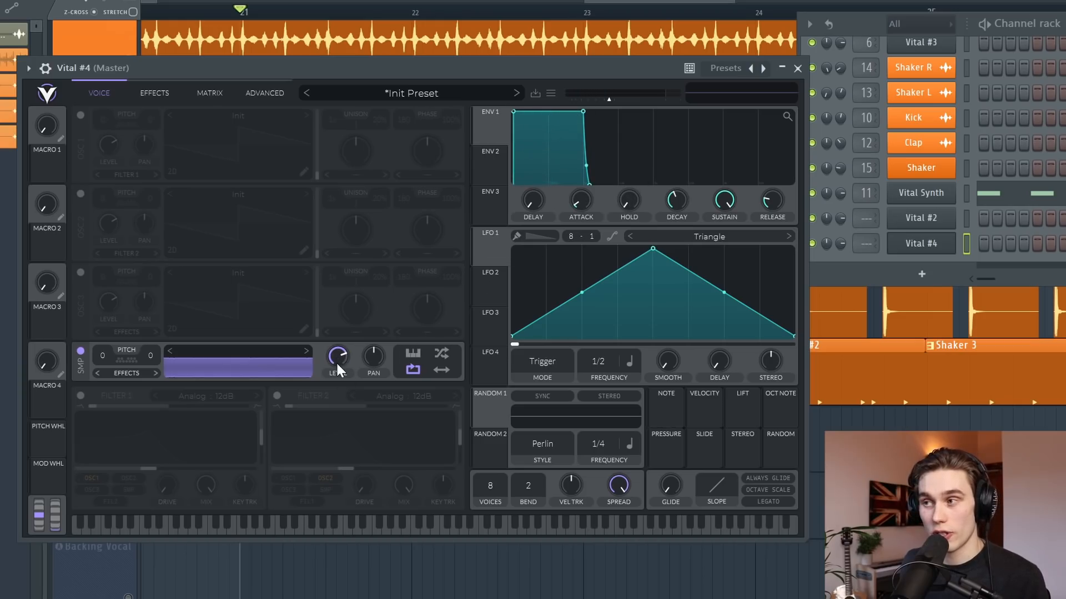
Lower the sampler's level to zero and modulate it with LFO 1
click(482, 259)
drag(483, 259, 314, 544)
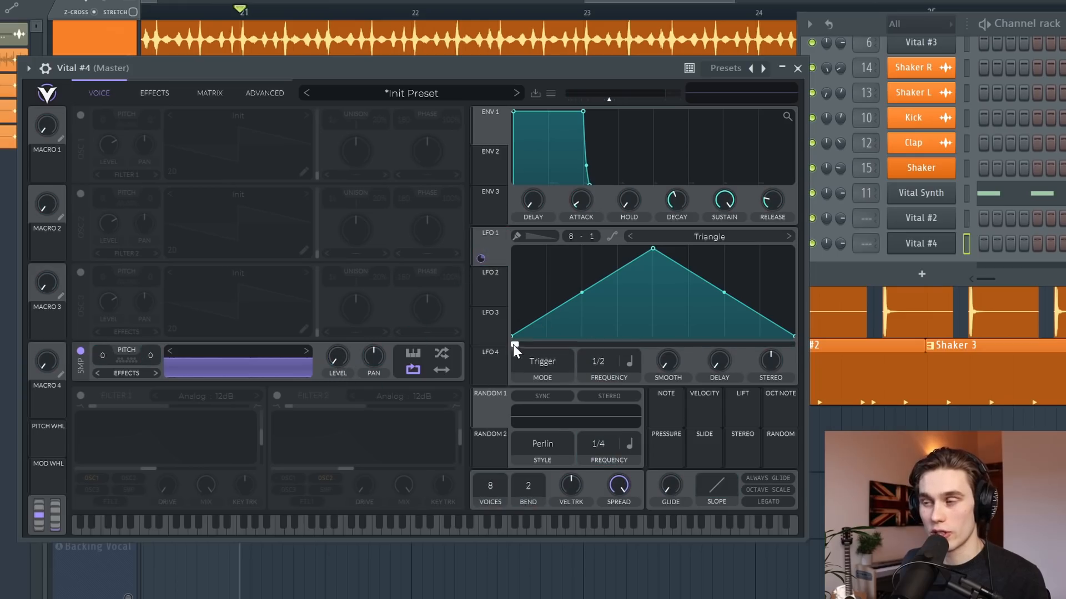
key(z)
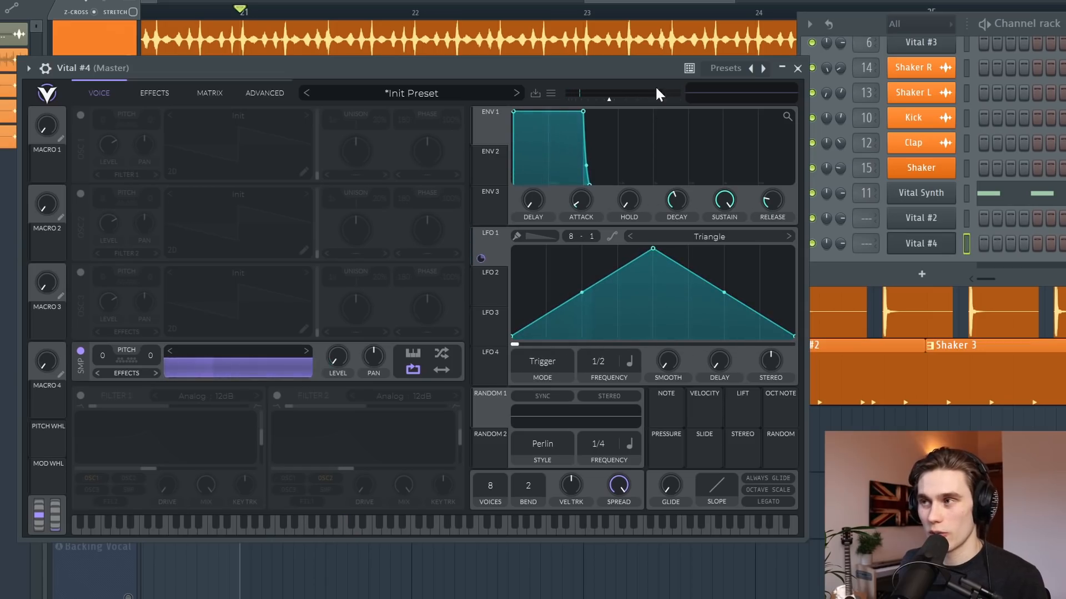
Load the Shuffle Gate shape into LFO 1
click(708, 239)
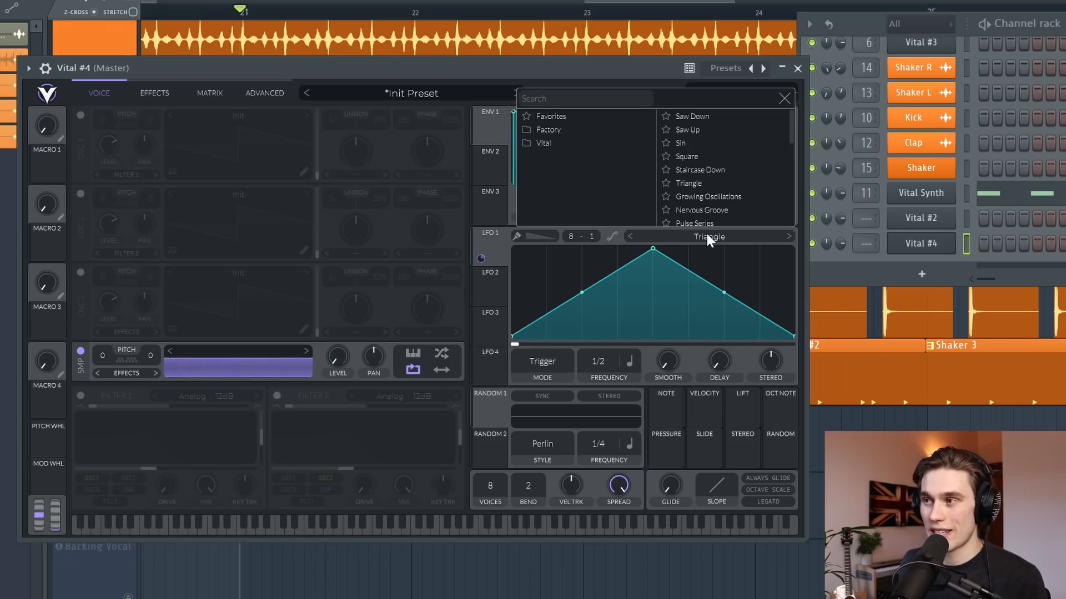
scroll(702, 186, down, 5)
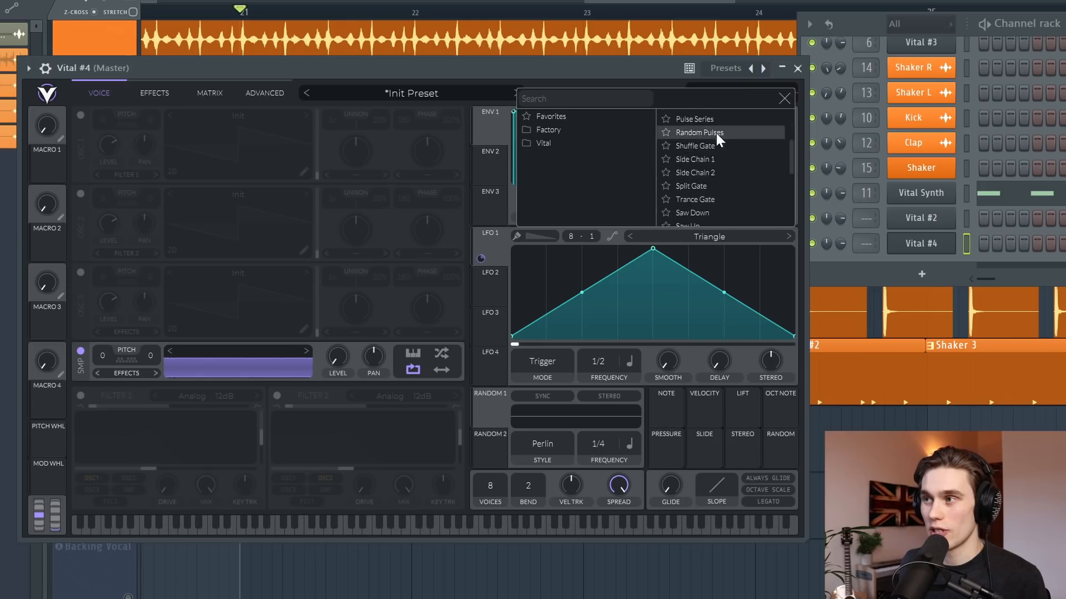
click(713, 172)
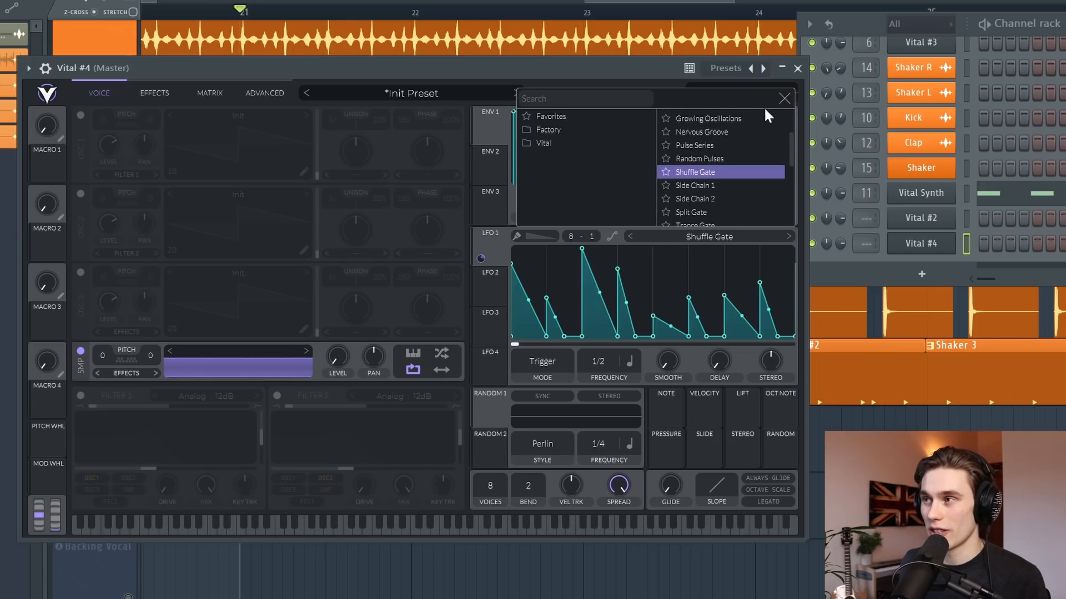
click(784, 100)
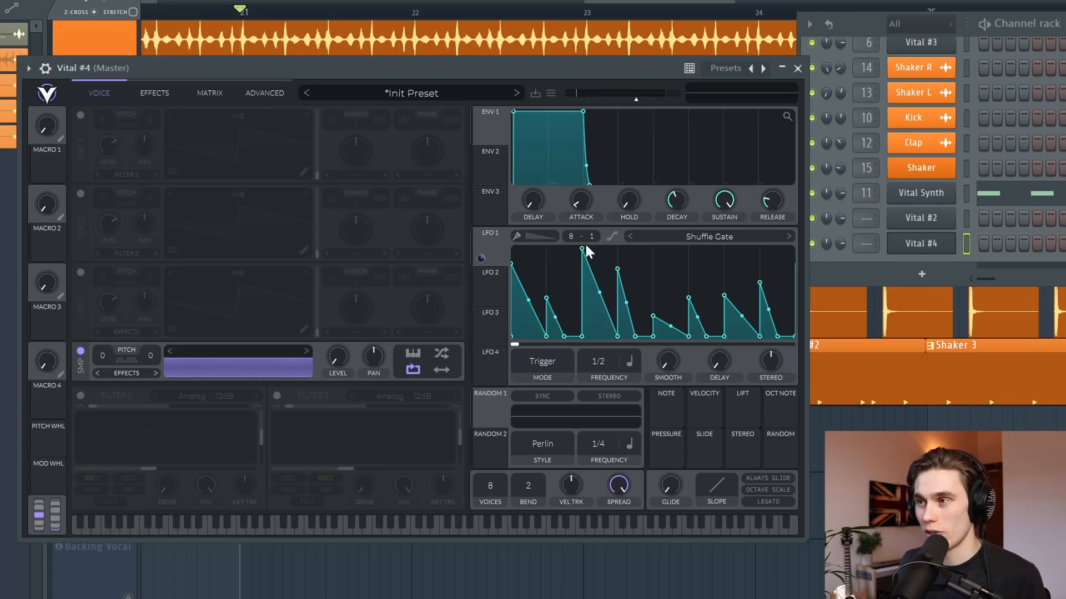
Rearrange the peaks of LFO 1's shape to vary the rhythm, and set its grid to 16 by 4
drag(582, 249, 615, 262)
drag(726, 296, 718, 266)
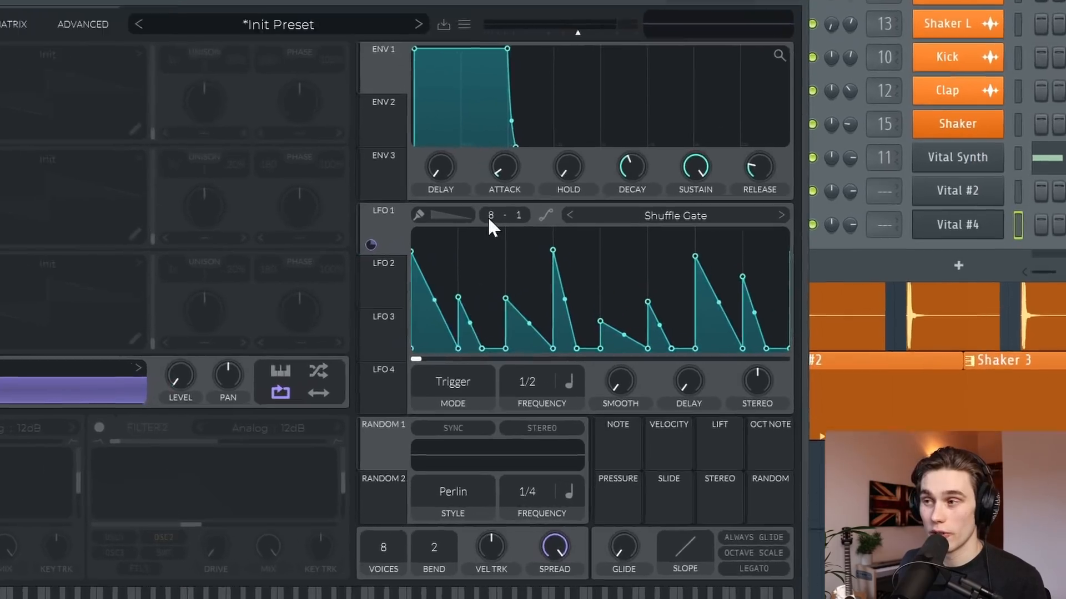
drag(488, 218, 519, 81)
scroll(372, 188, up, 1)
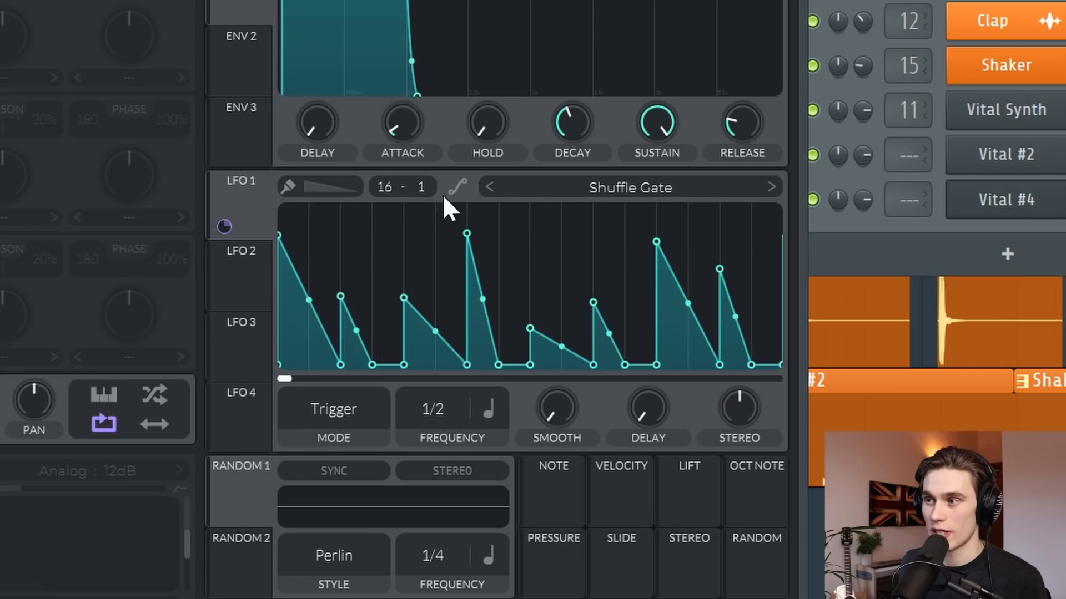
drag(414, 181, 430, 54)
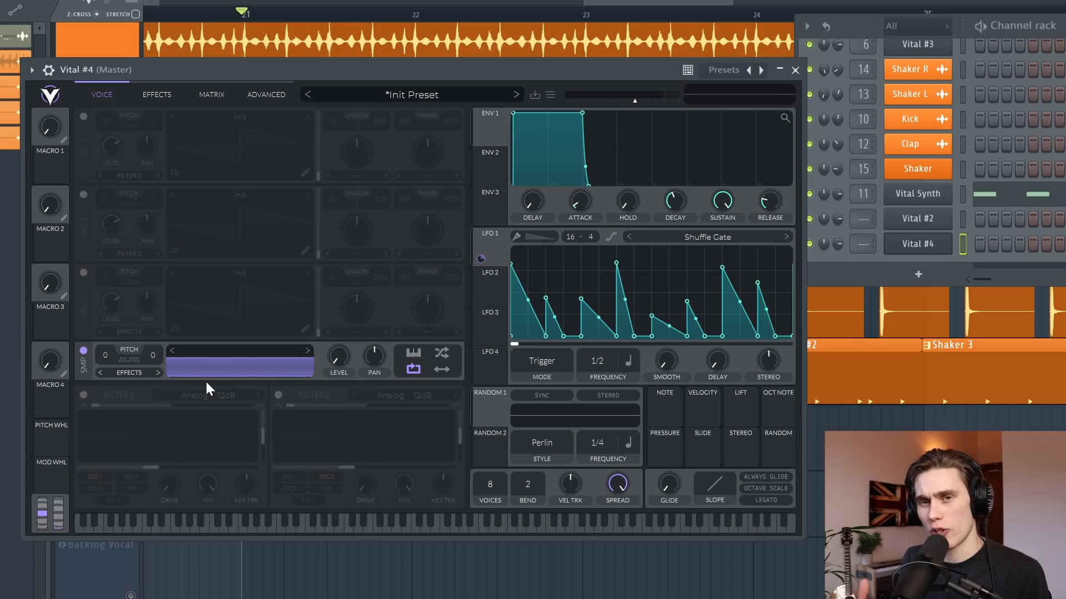
Enable oscillator 1 in Vital #4 and load the Basic Shapes wavetable
key(z)
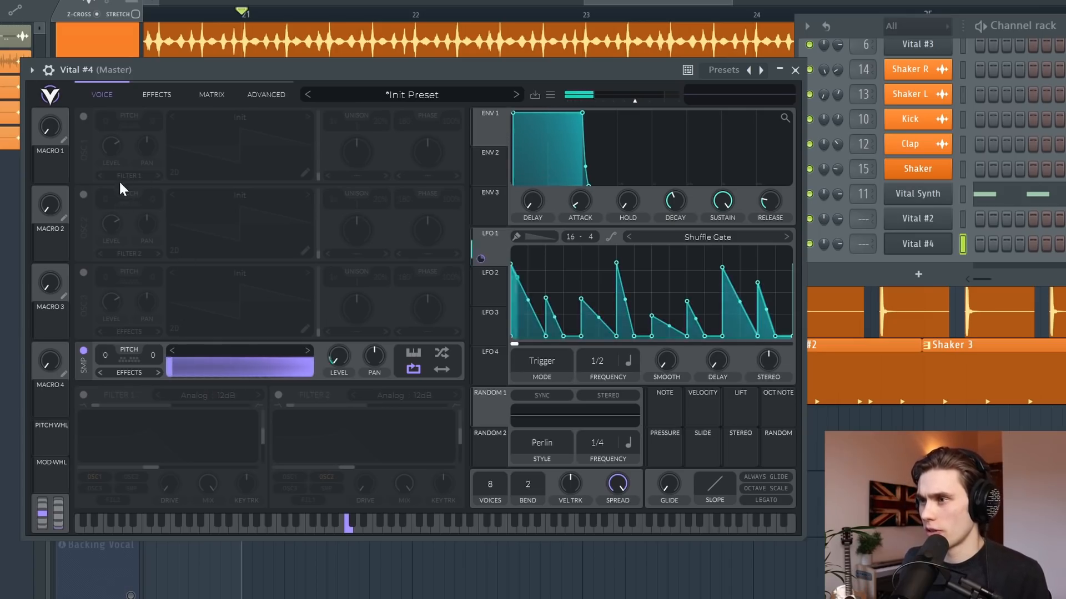
click(84, 116)
click(281, 114)
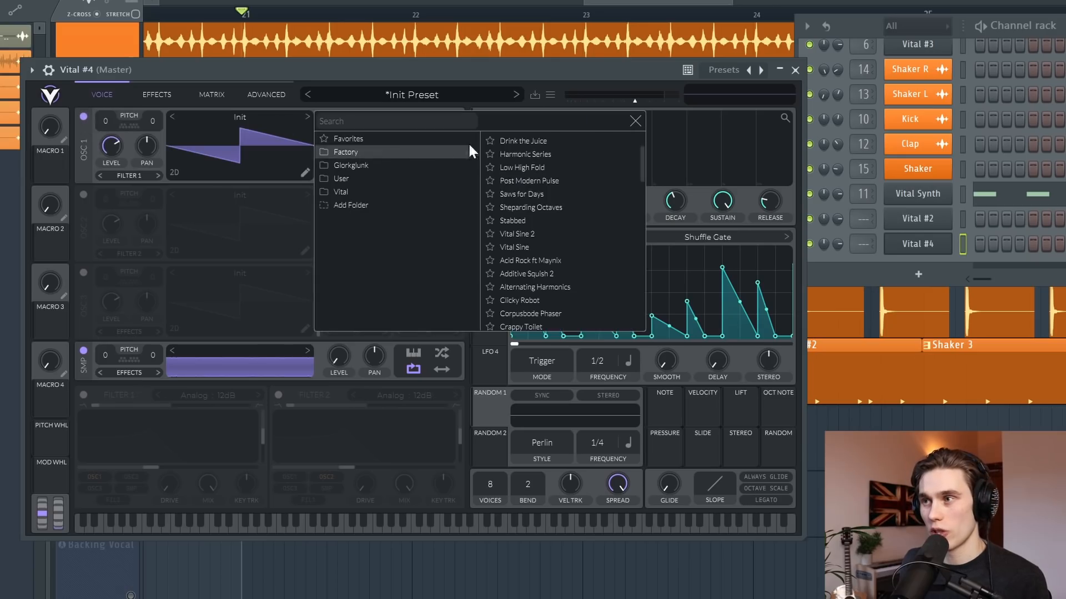
click(541, 138)
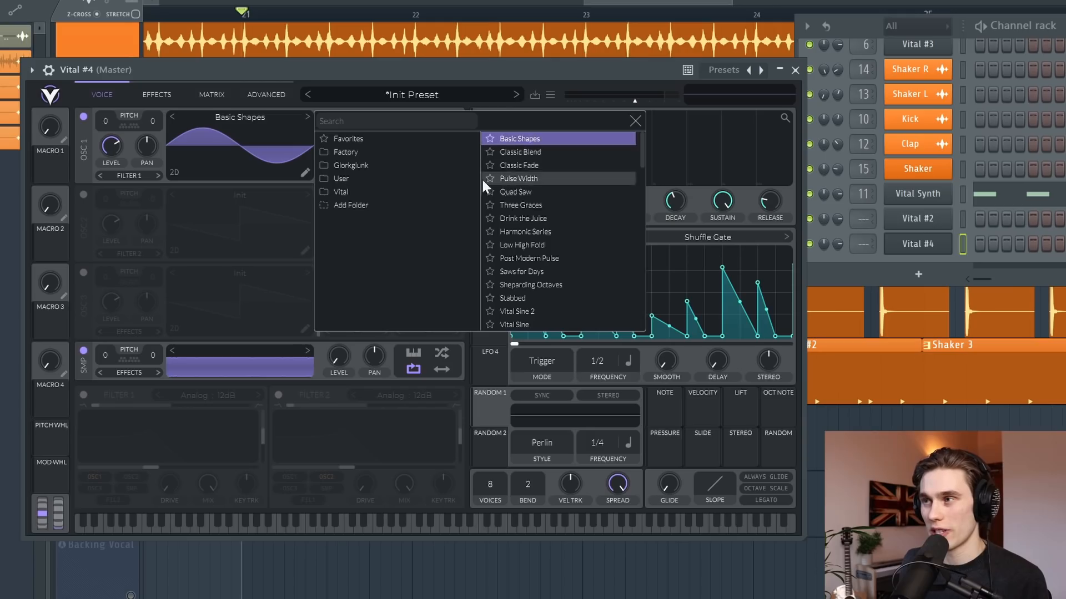
click(635, 121)
Transpose oscillator 1 to -24 and modulate its level with LFO 2, using a Saw Down shape shortened to a quick decay
click(484, 283)
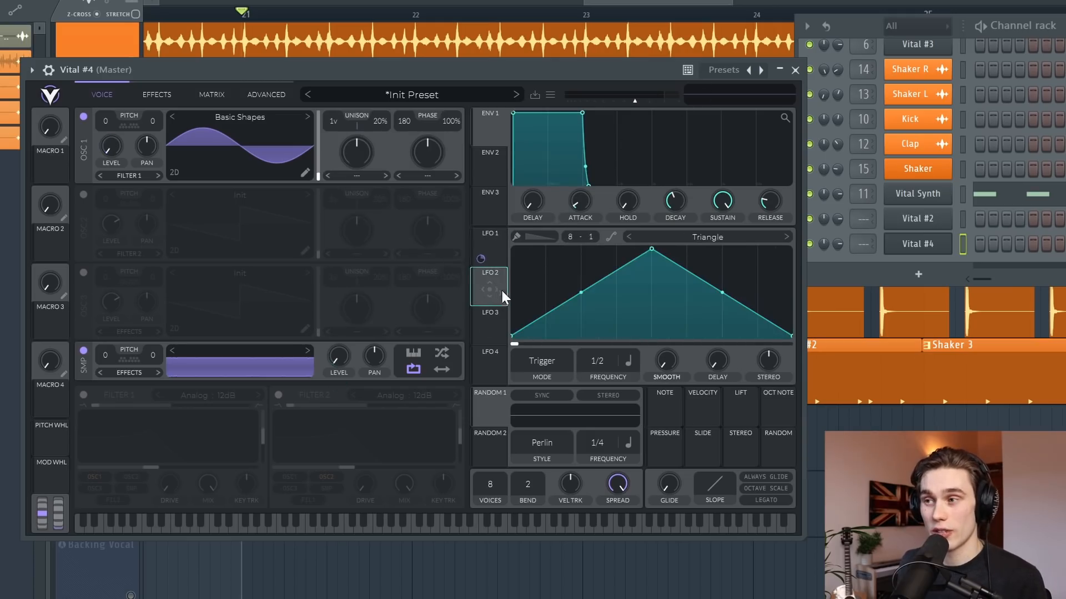
drag(488, 287, 111, 149)
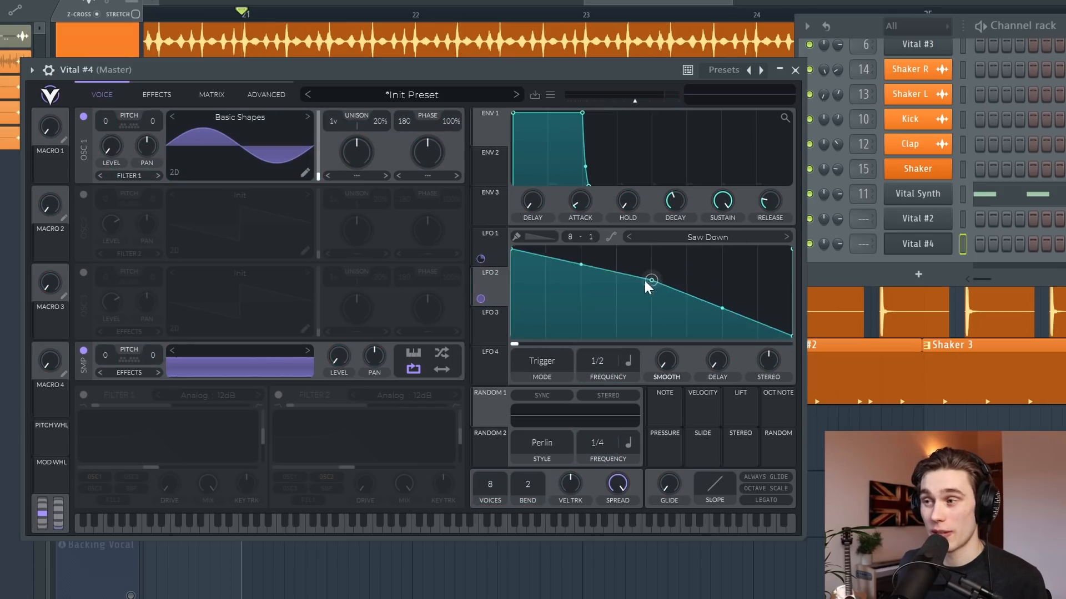
drag(646, 283, 546, 342)
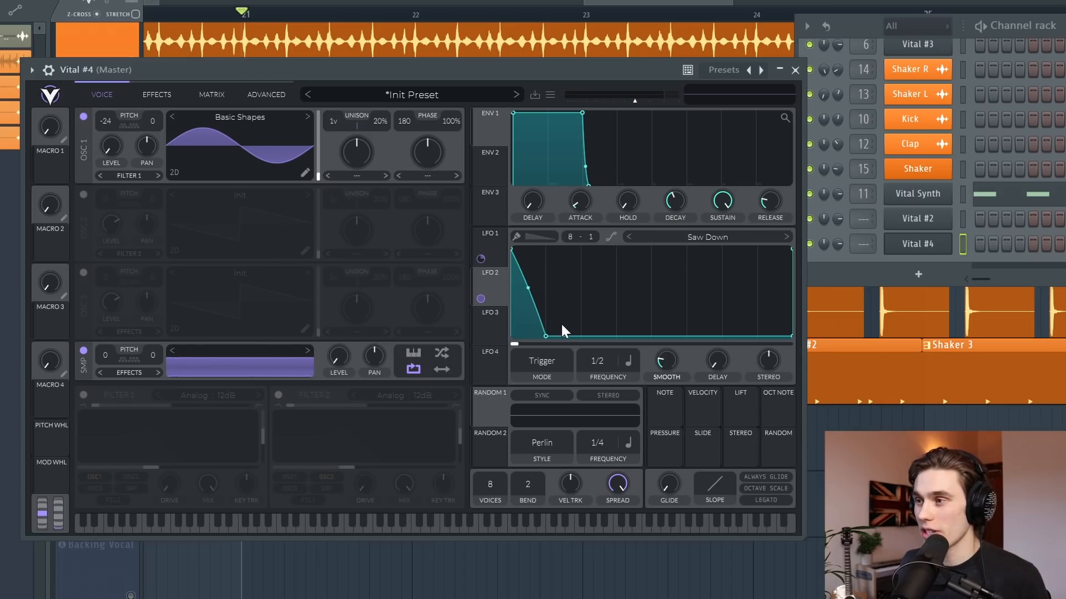
key(z)
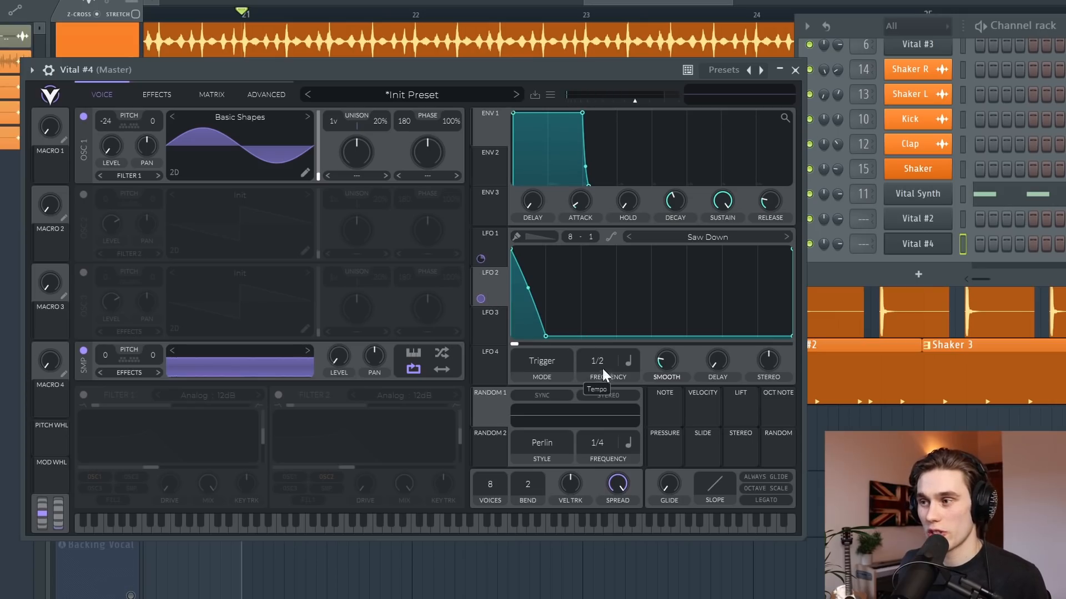
Set LFO 2's frequency to 1/4 and lengthen its decay to the second grid line
drag(600, 361, 608, 348)
key(z)
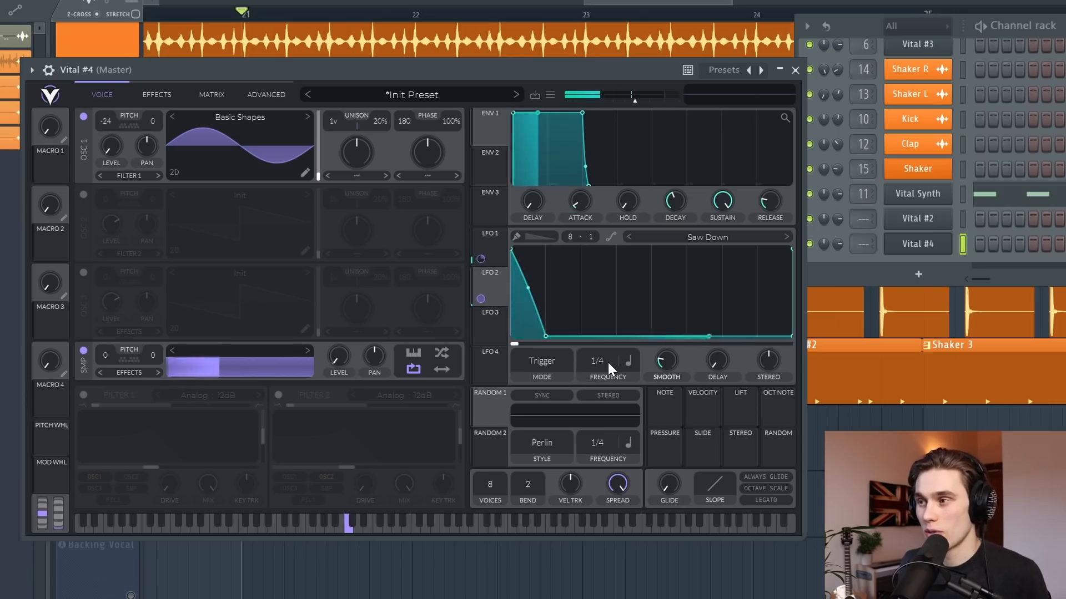
drag(545, 335, 580, 340)
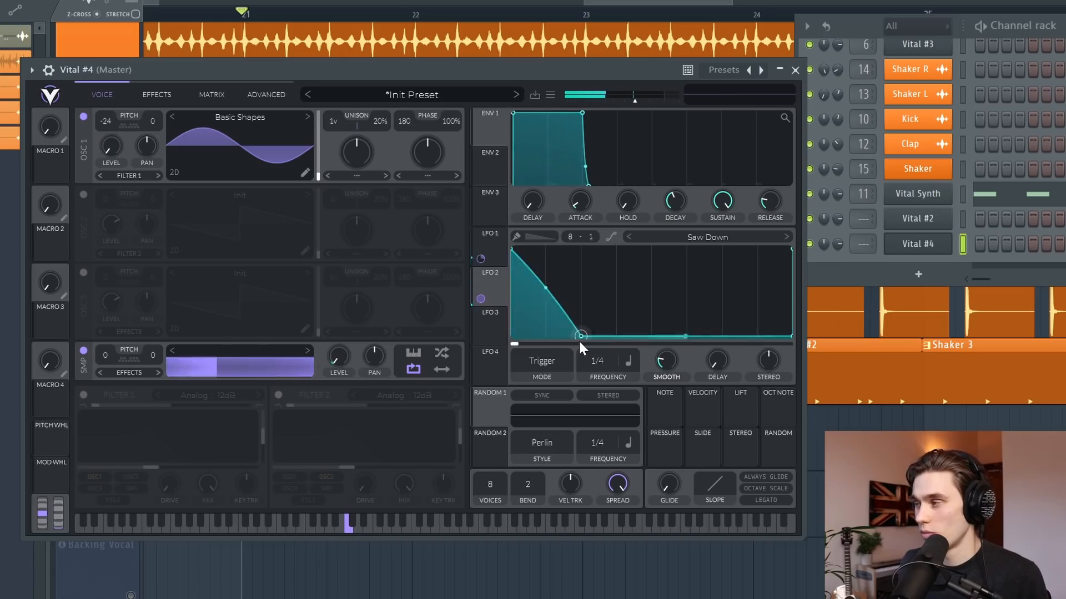